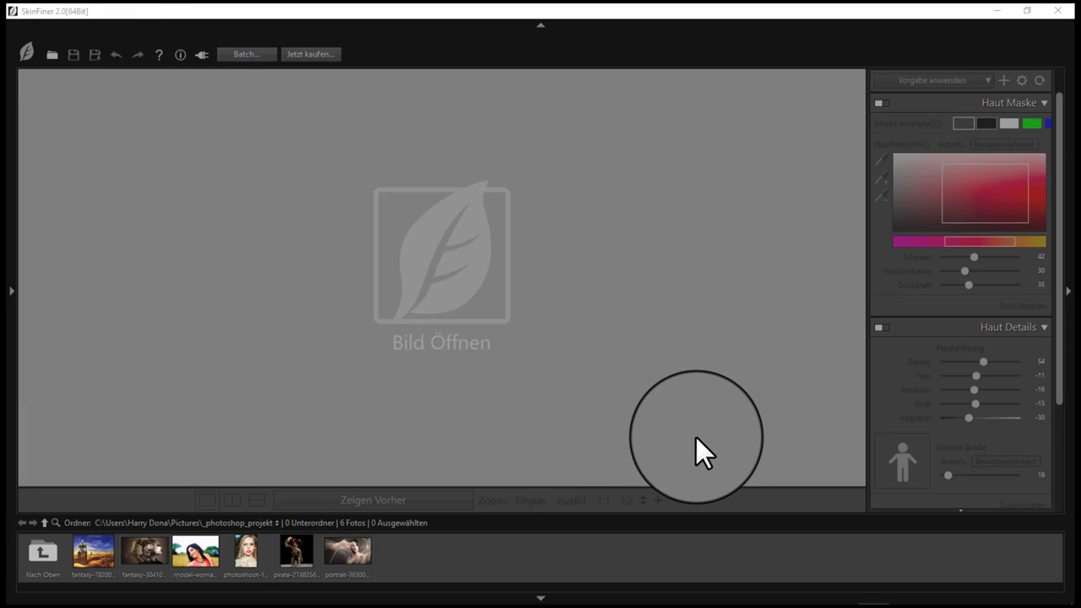
Select a portrait photo in the _photoshop_projekt filmstrip.
left_click(245, 554)
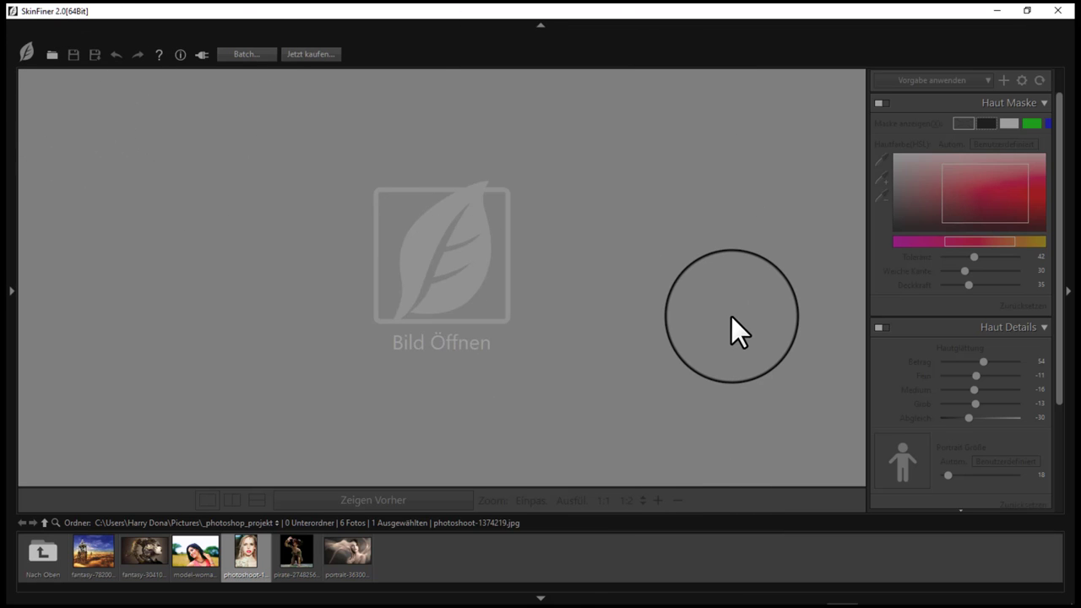
mouse_move(195, 553)
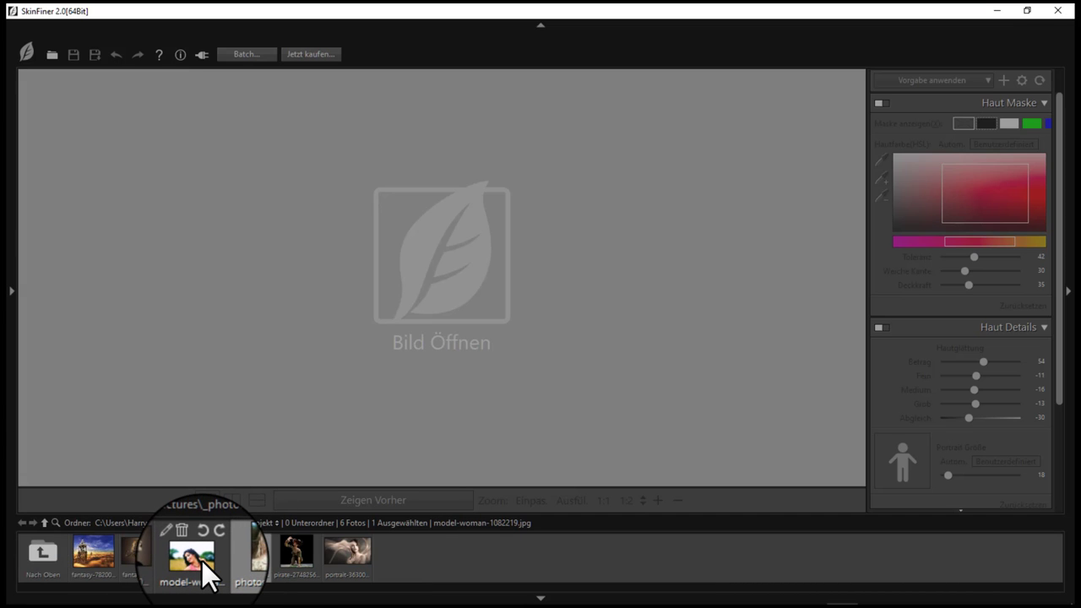
Open model-woman-1082219 and try single, split and stacked views, ending side by side.
left_click(202, 560)
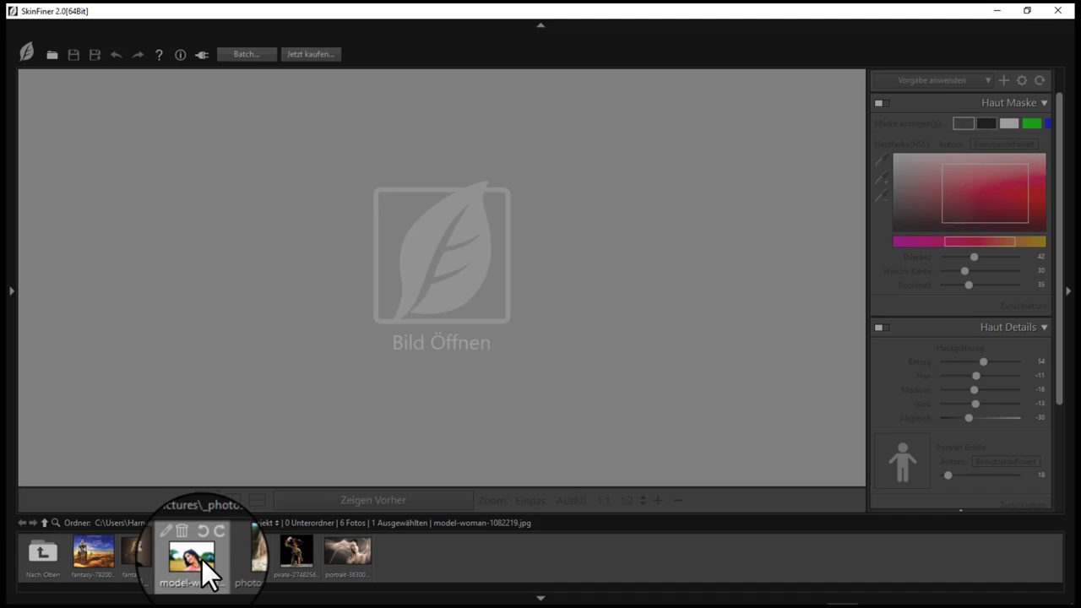
double_click(202, 561)
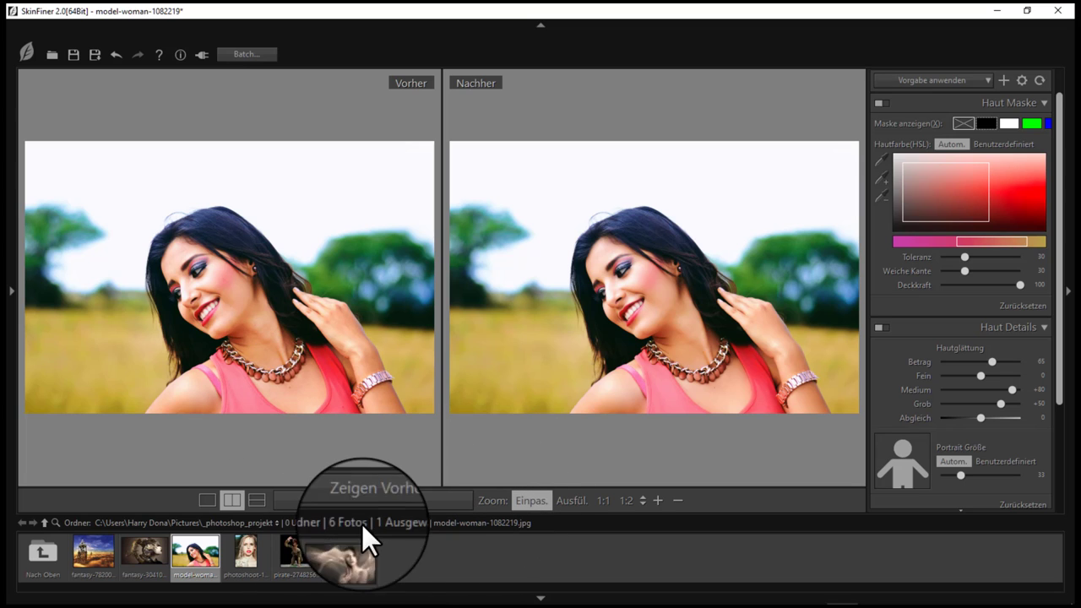
left_click(211, 507)
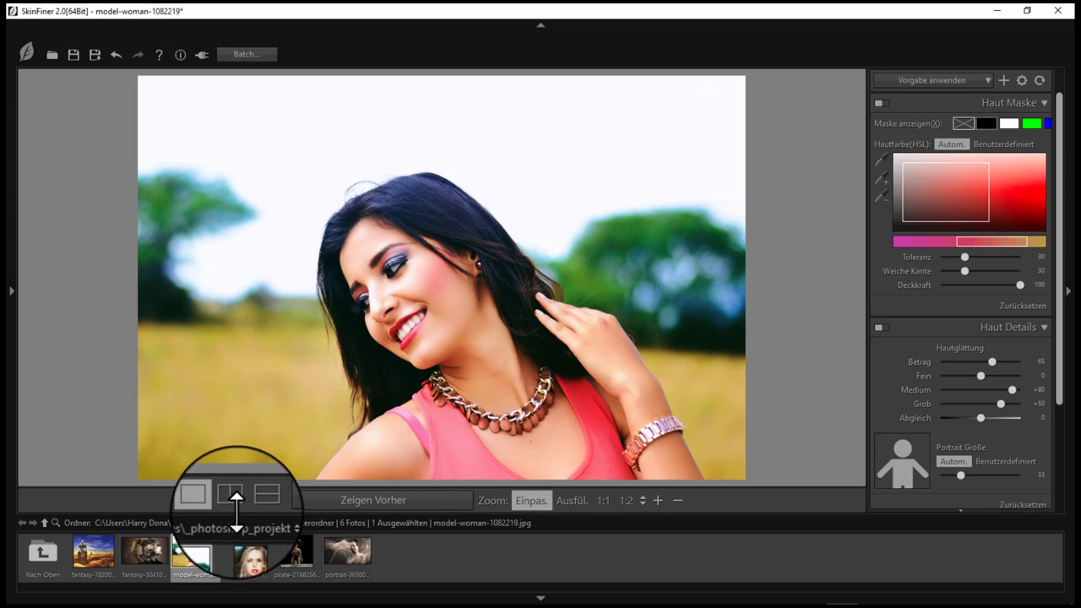
left_click(231, 500)
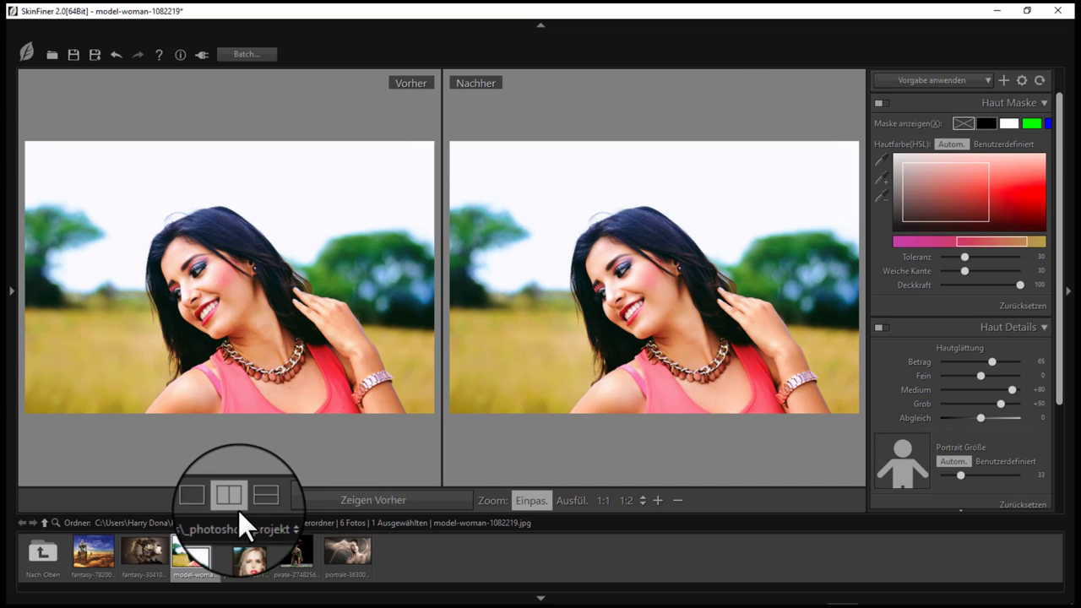
left_click(258, 499)
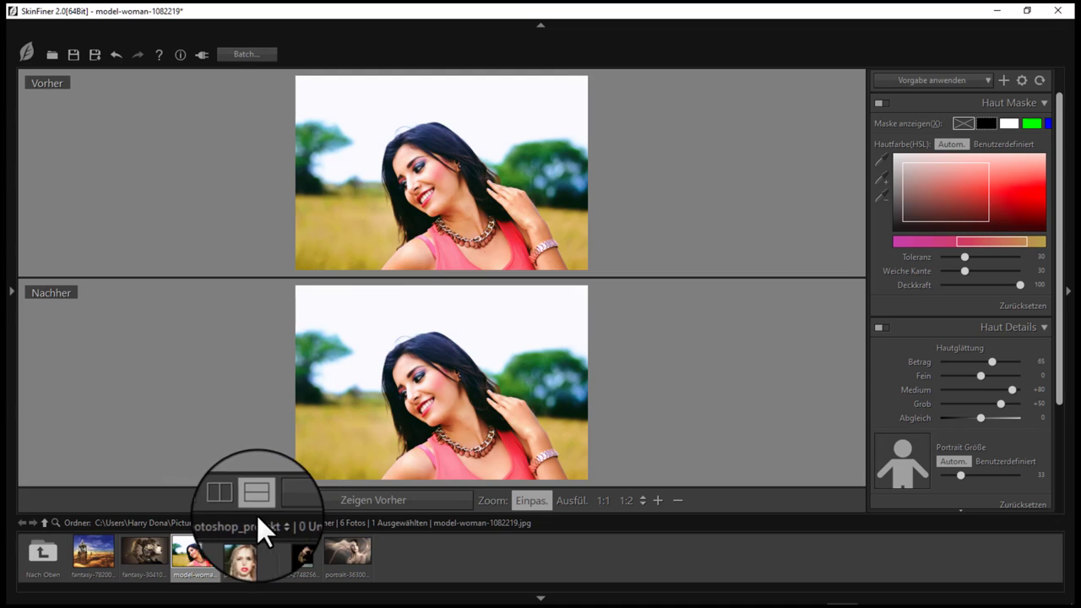
left_click(230, 496)
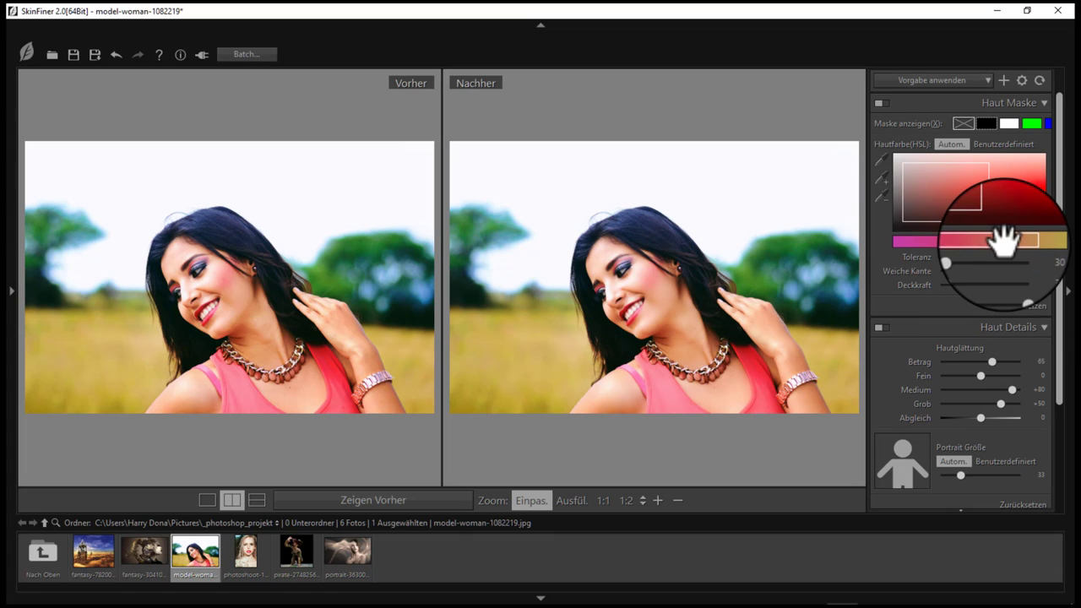
Widen the Haut Maske skin hue range to Benutzerdefiniert and raise Toleranz to 85.
left_click_drag(1001, 241, 972, 242)
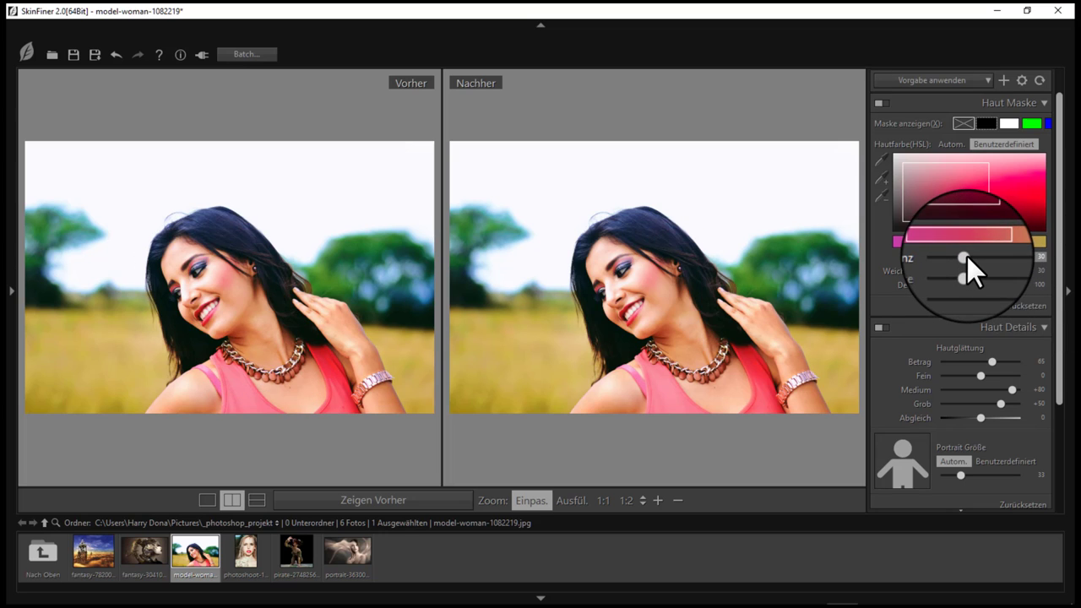
mouse_move(967, 256)
left_mouse_down()
mouse_move(1006, 258)
mouse_move(982, 259)
mouse_move(994, 260)
mouse_move(981, 275)
mouse_move(998, 283)
left_mouse_up()
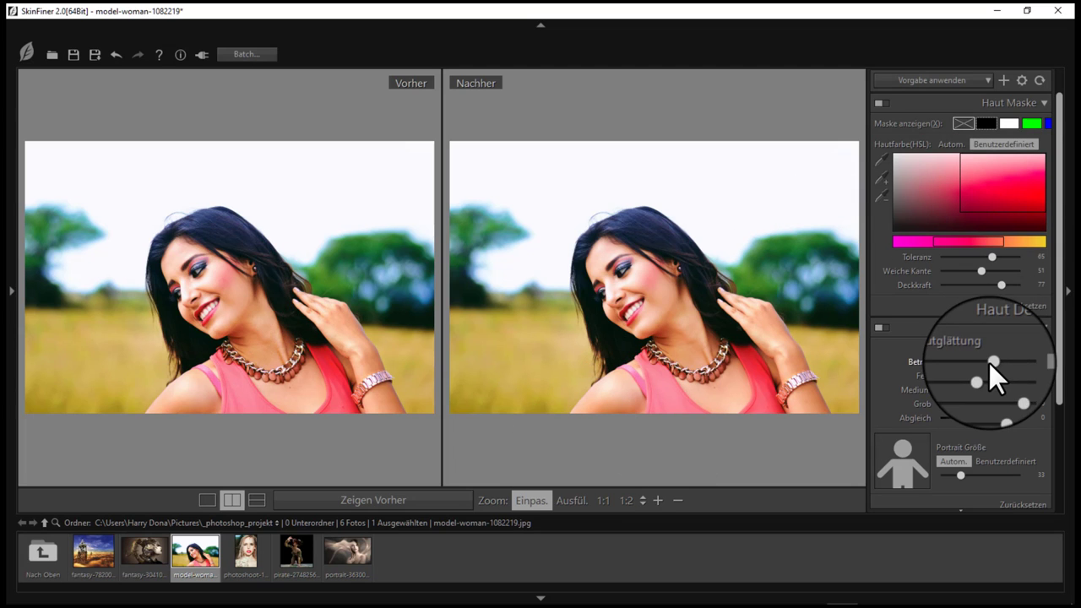
Set smoothing amount 69, Medium down to +17, and a custom portrait size of 34.
left_click_drag(977, 359, 992, 360)
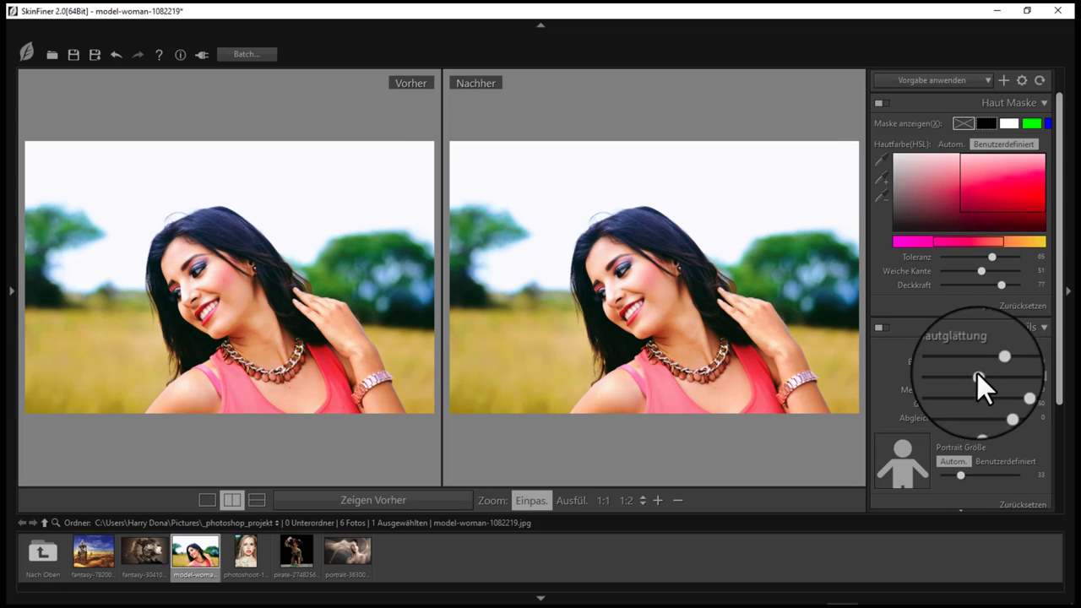
mouse_move(1010, 389)
left_mouse_down()
mouse_move(985, 390)
mouse_move(984, 404)
mouse_move(1048, 411)
left_mouse_up()
scroll(1058, 369, "down", 2)
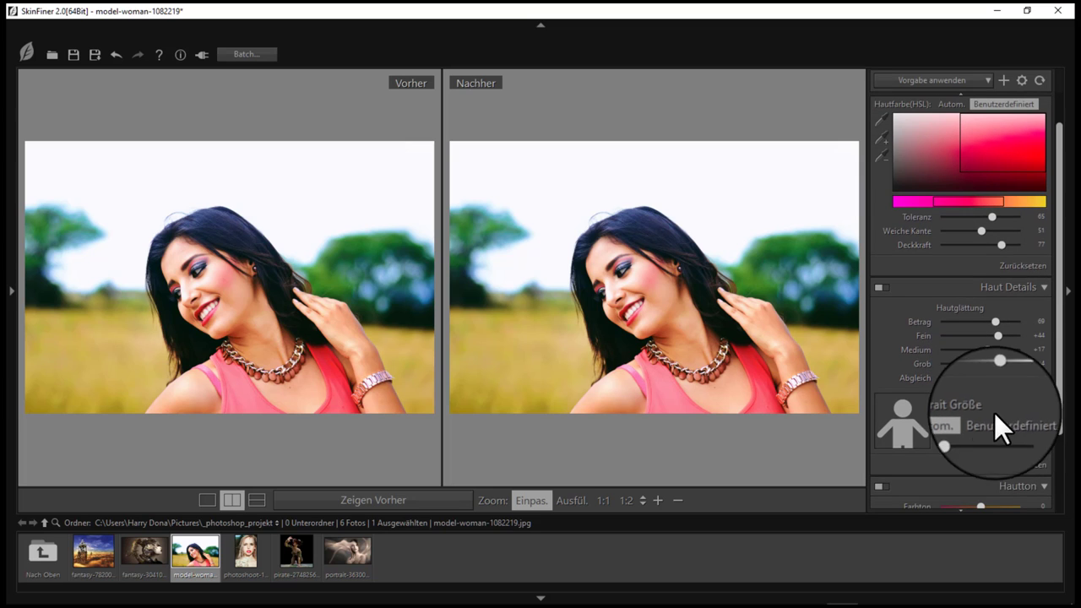
left_click(962, 435)
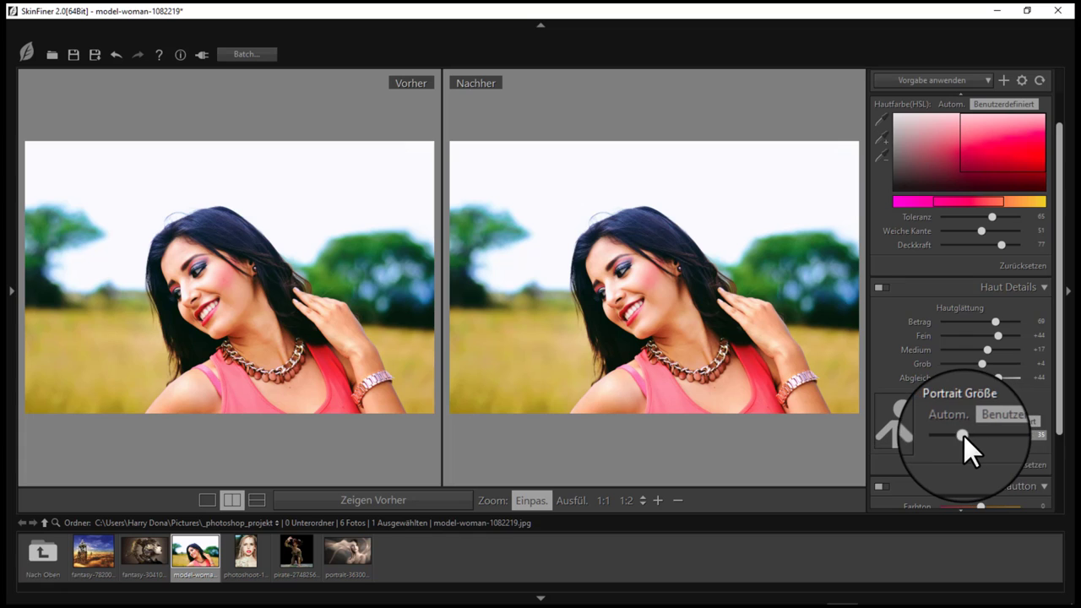
left_click_drag(1062, 414, 1062, 473)
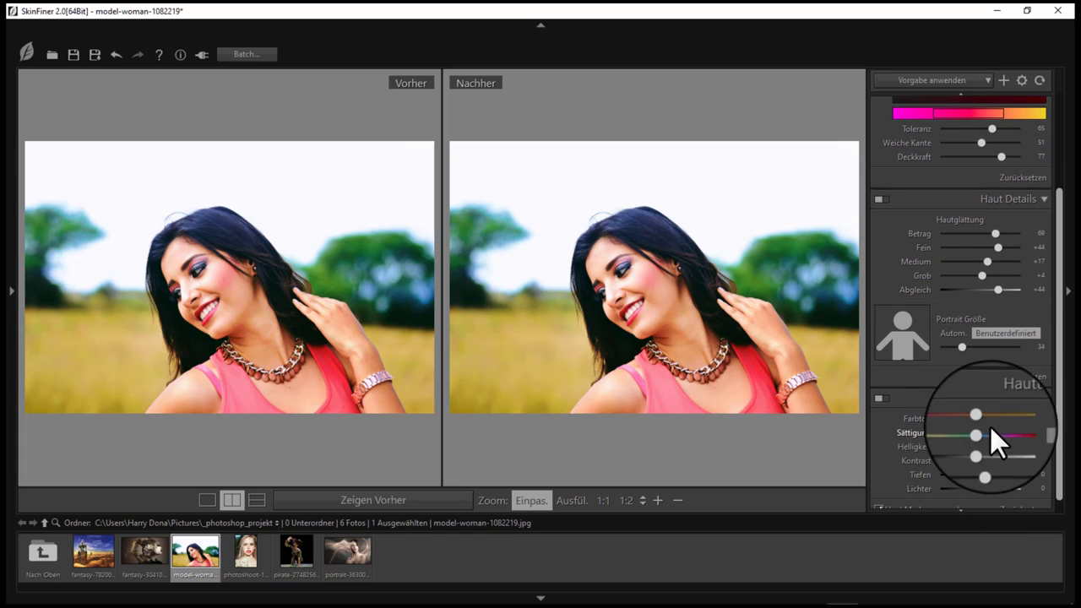
Tune Hautton to hue -26, saturation +47, brightness +26, shadows +41, comparing single and split views.
left_click_drag(981, 419, 959, 416)
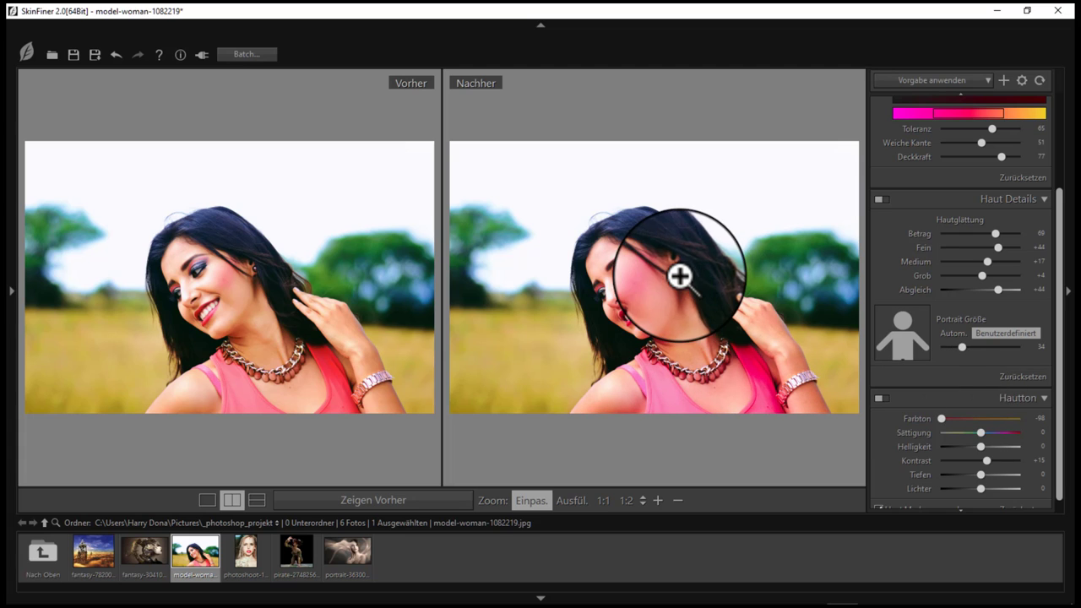
mouse_move(982, 431)
left_mouse_down()
mouse_move(998, 437)
mouse_move(922, 433)
mouse_move(1013, 434)
left_mouse_up()
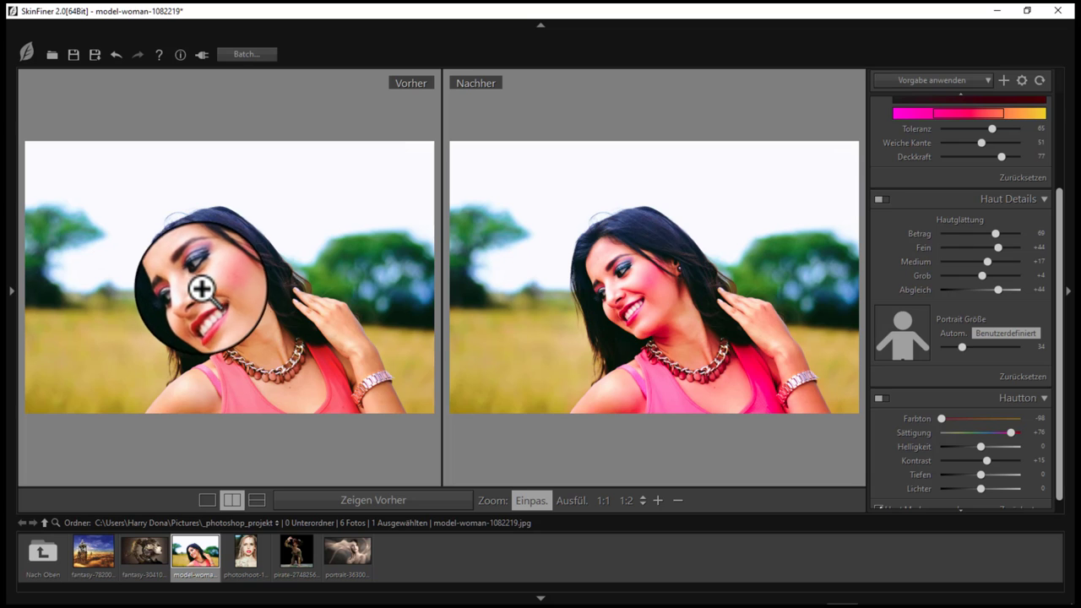
left_click(207, 500)
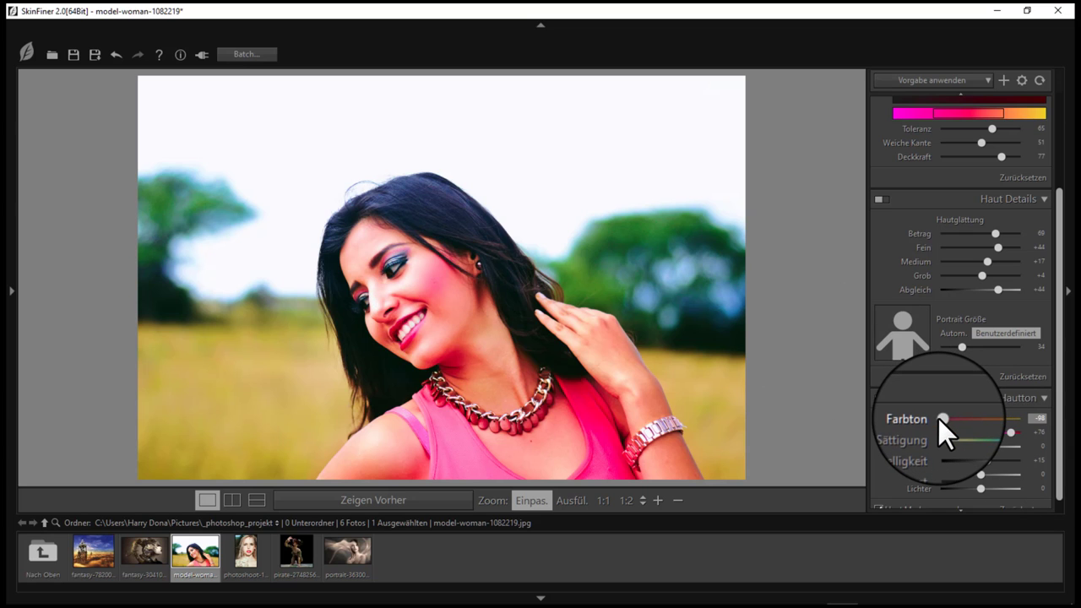
left_click_drag(942, 419, 1011, 418)
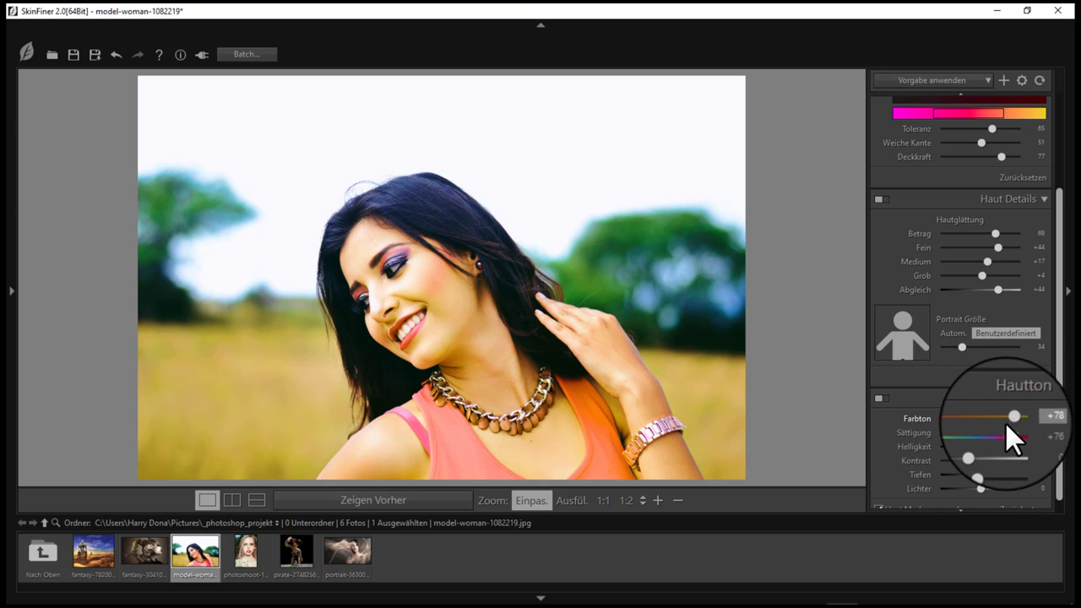
left_click(241, 500)
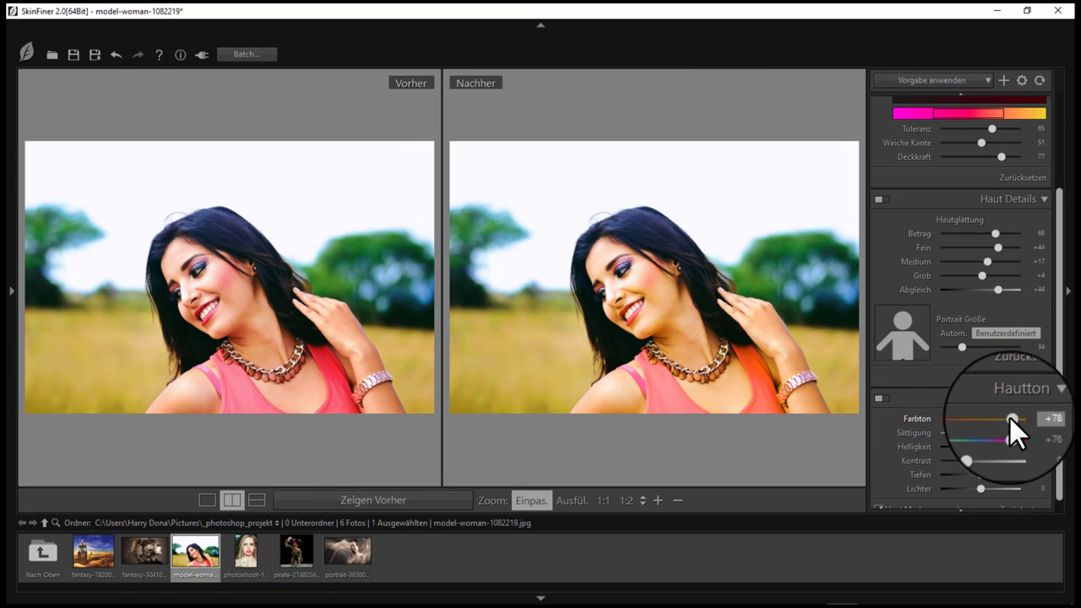
mouse_move(1011, 418)
left_mouse_down()
mouse_move(953, 422)
mouse_move(976, 426)
left_mouse_up()
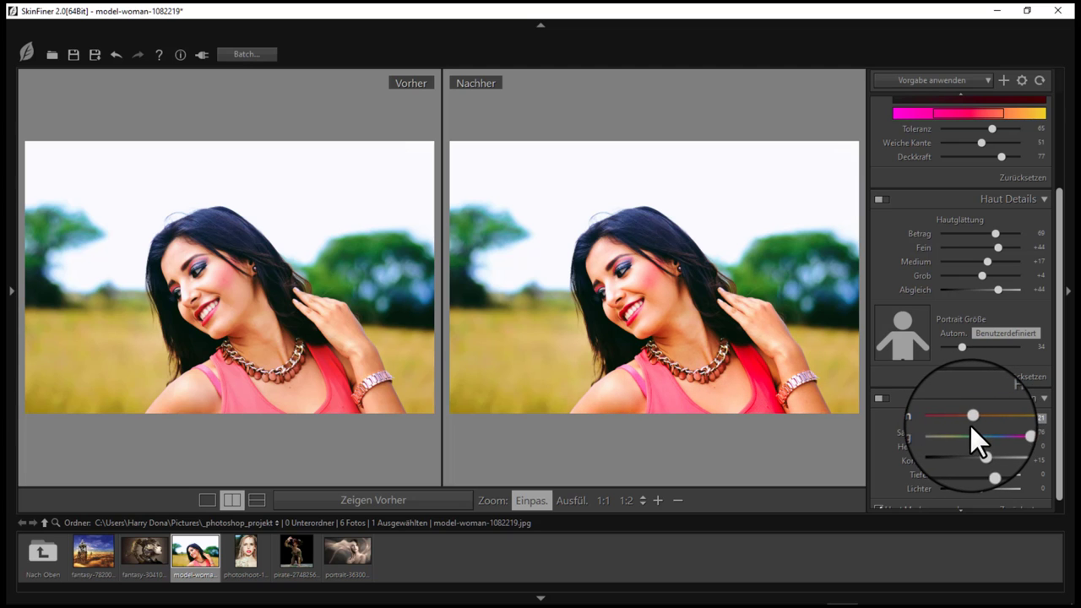
left_click(207, 501)
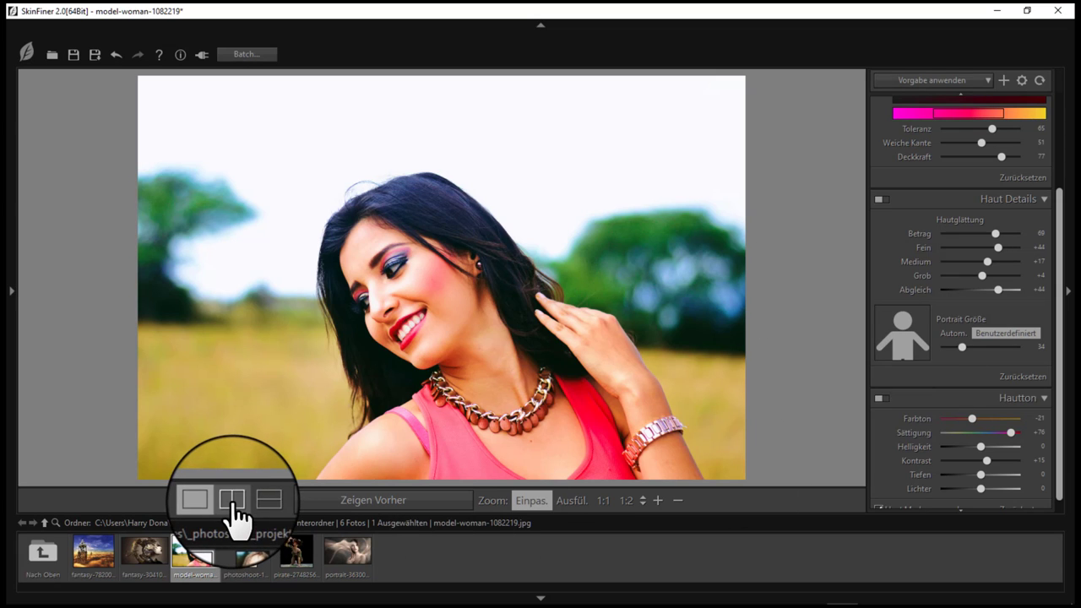
left_click(231, 501)
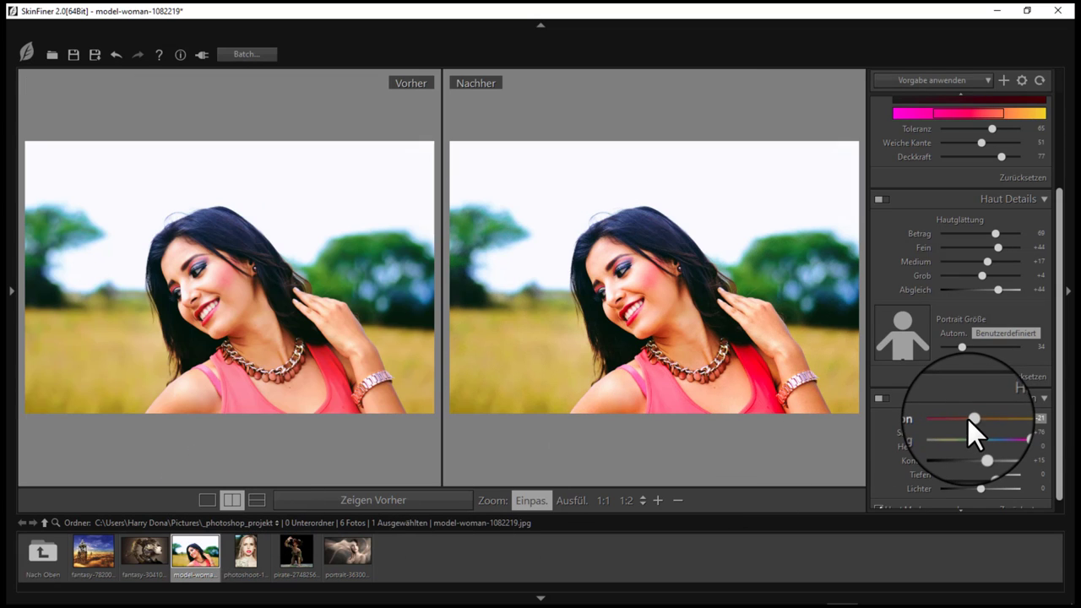
left_click_drag(967, 418, 996, 434)
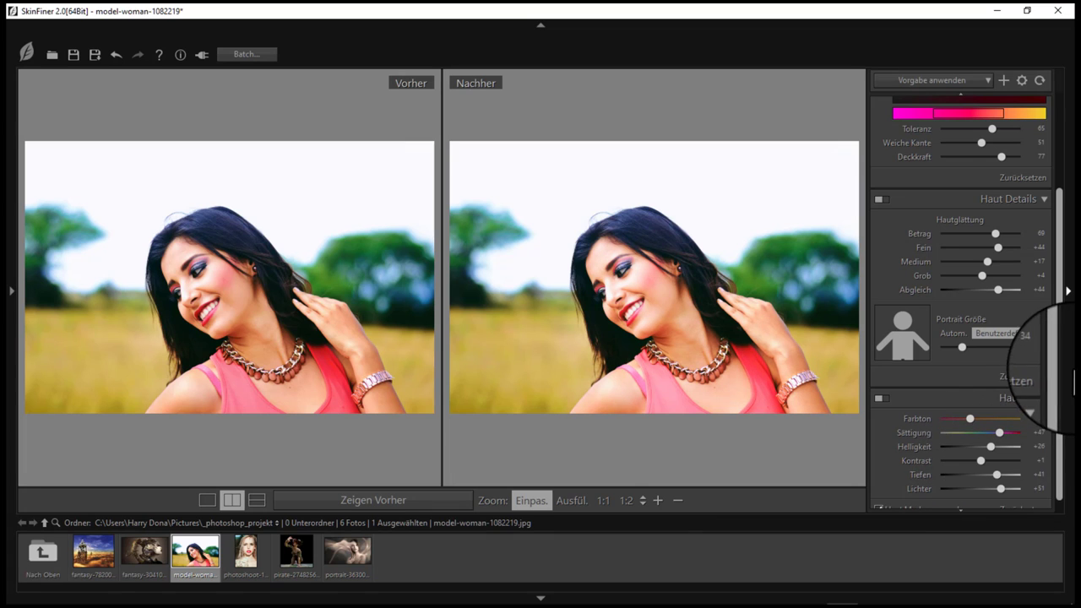
left_click_drag(1061, 386, 1061, 441)
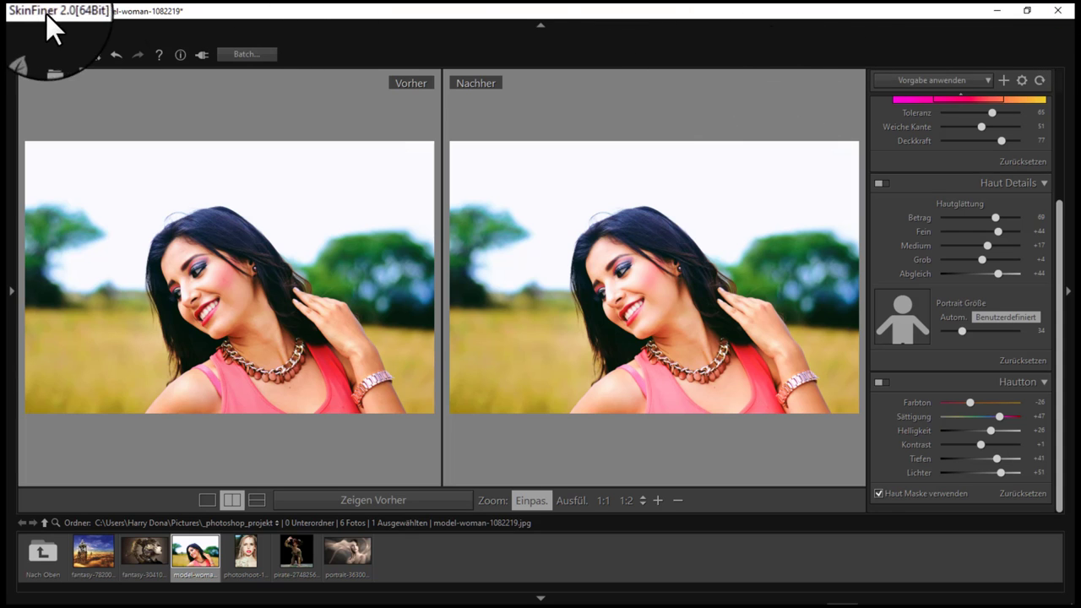
Close the SkinFiner window to return to the Windows desktop.
left_click(1057, 13)
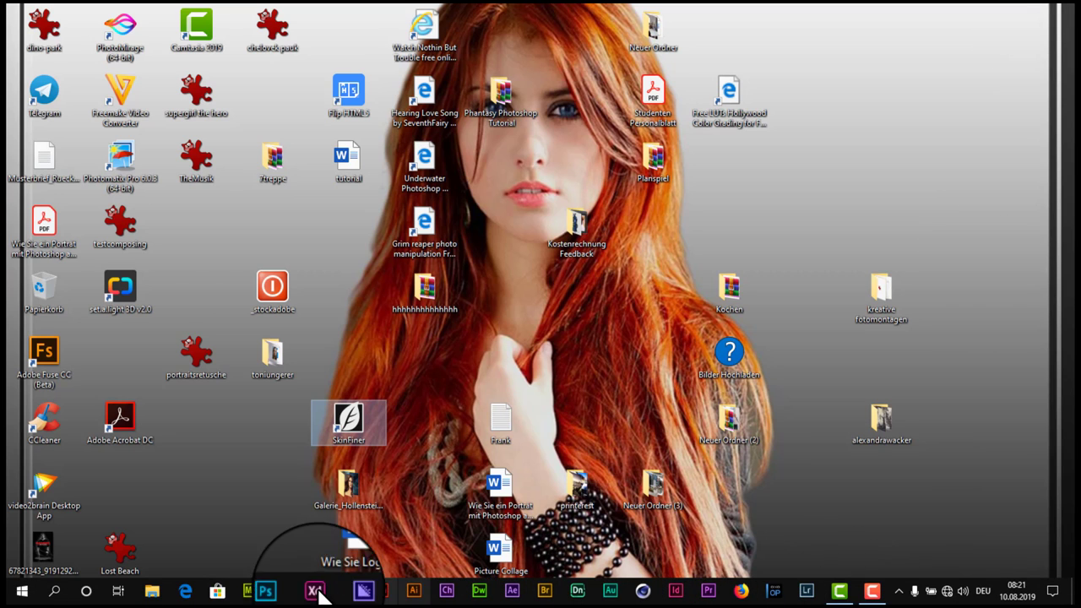
Rasterize Ebene 0 and run Filter > Photo-Toolbox > SkinFiner on the portrait.
left_click(283, 591)
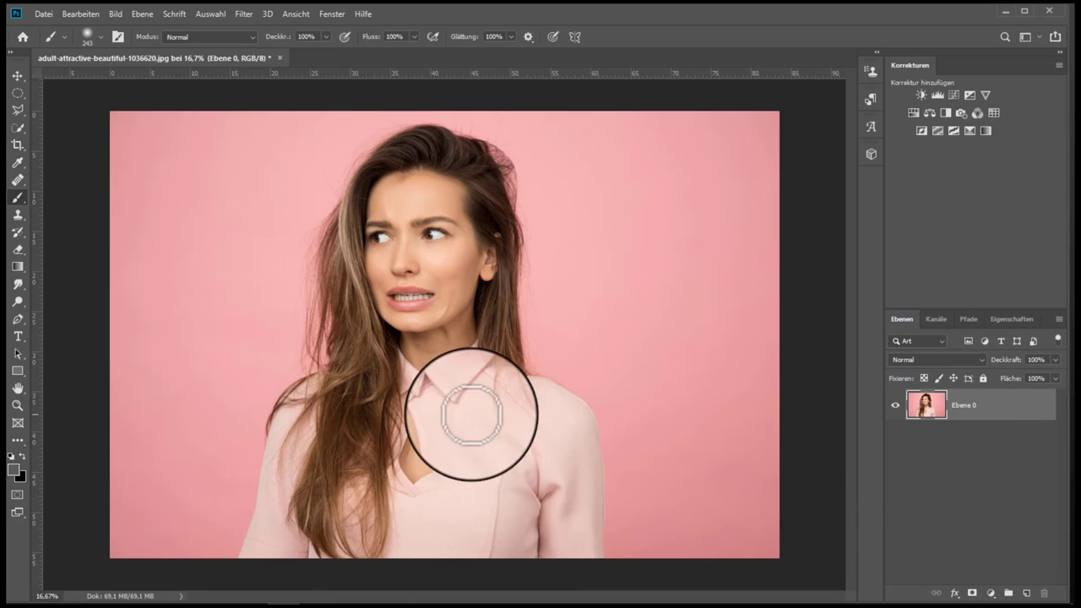
right_click(992, 410)
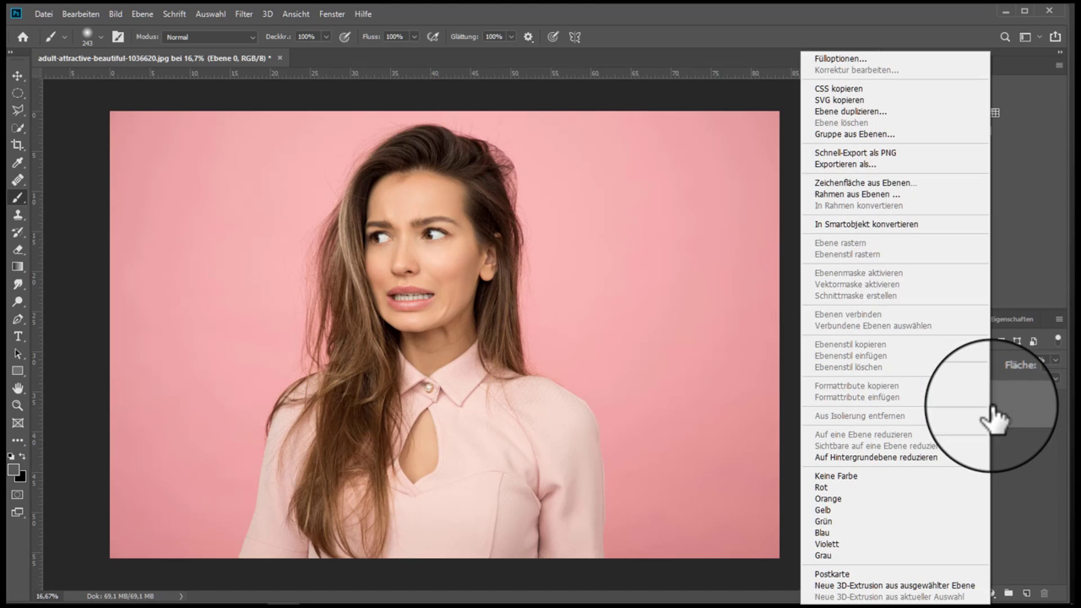
left_click(911, 226)
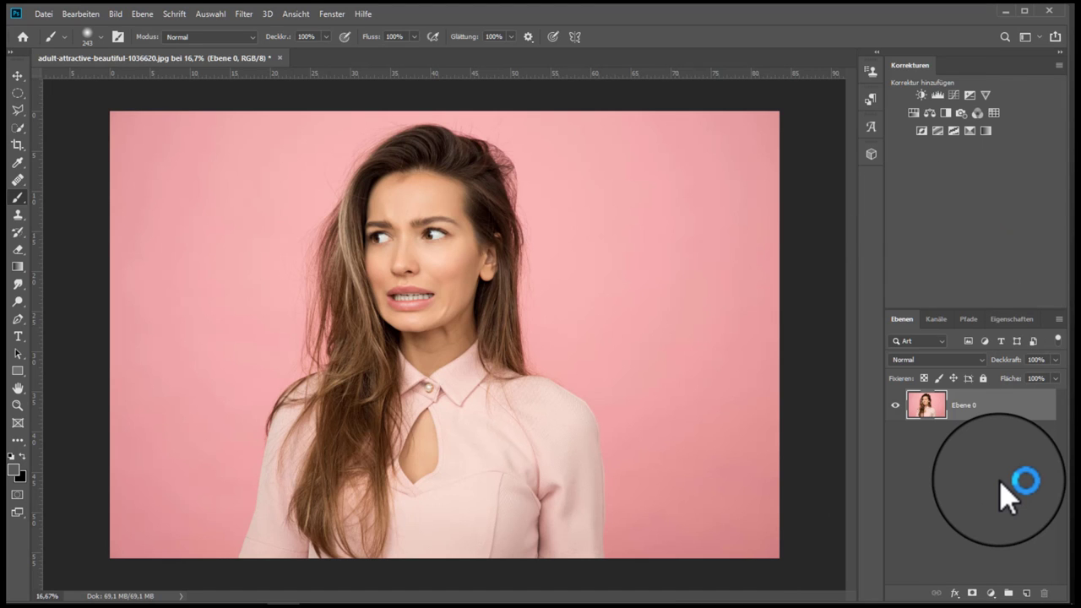
left_click(247, 12)
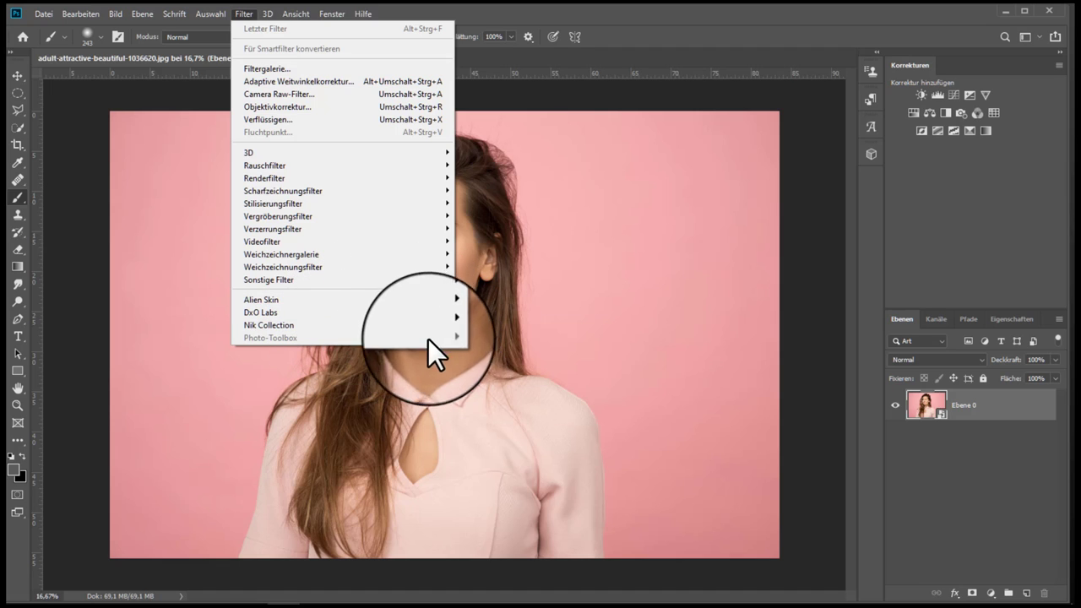
left_click(976, 408)
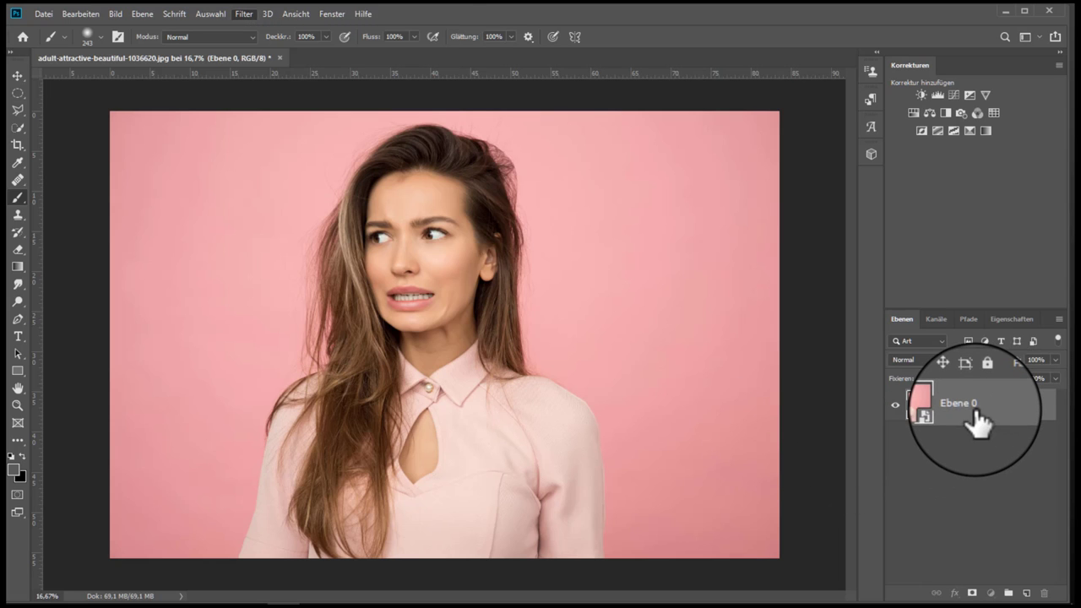
right_click(976, 408)
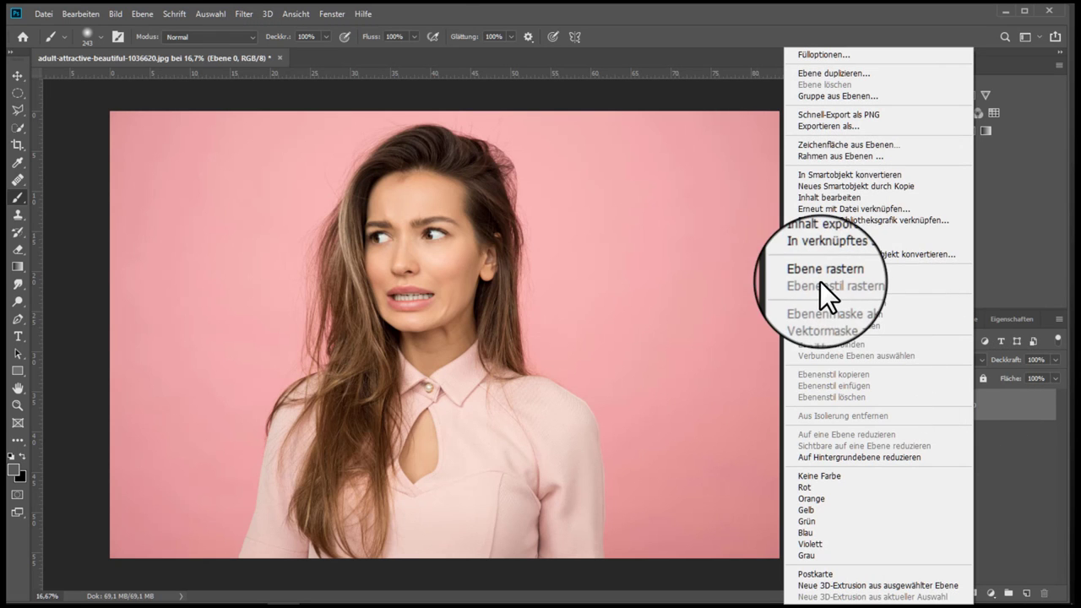
left_click(827, 273)
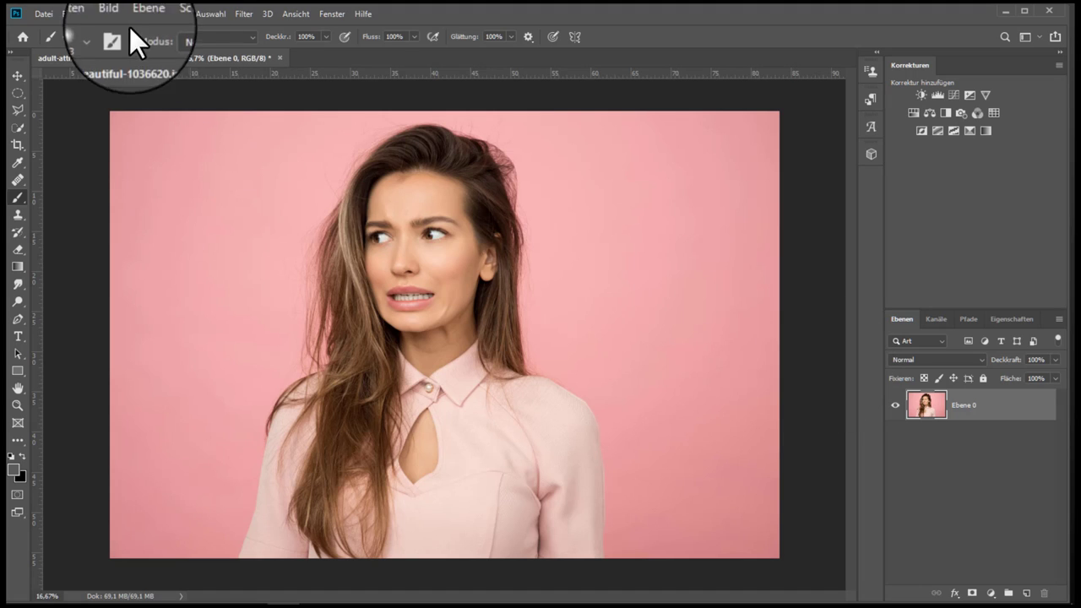
left_click(243, 13)
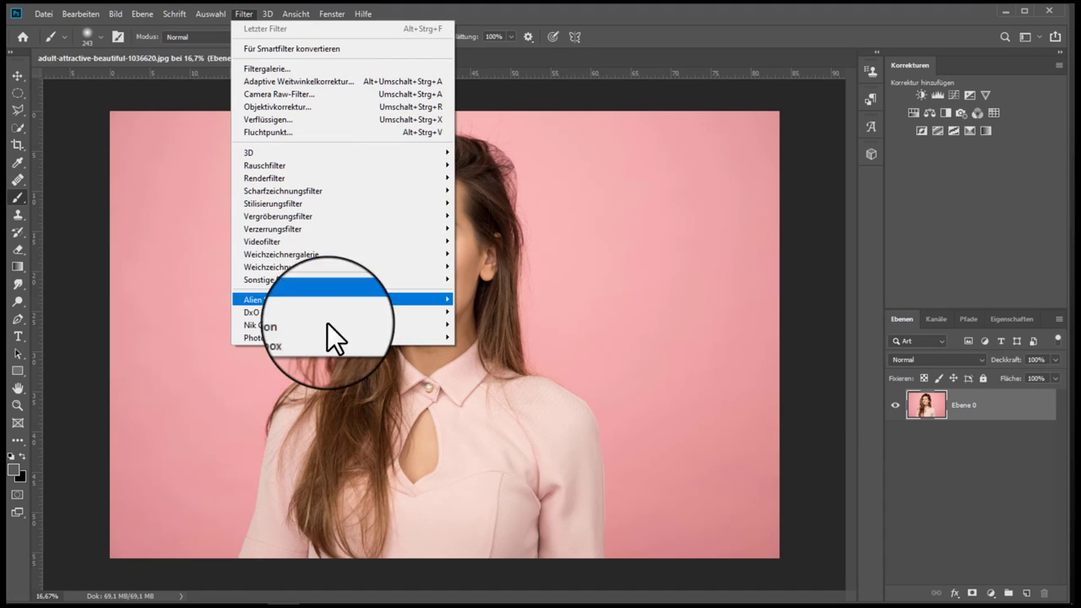
mouse_move(271, 338)
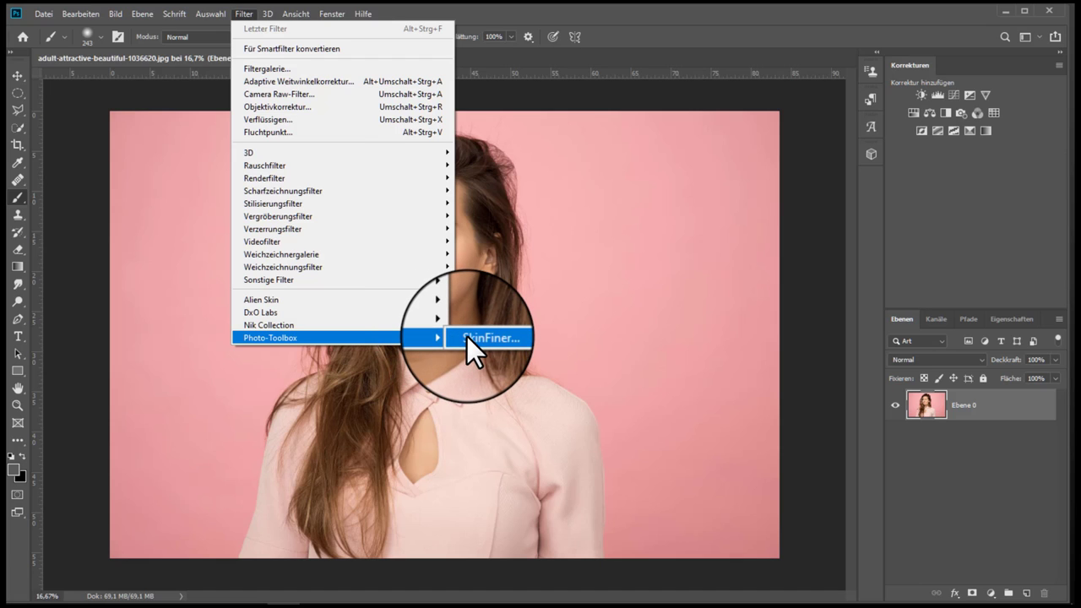
left_click(467, 337)
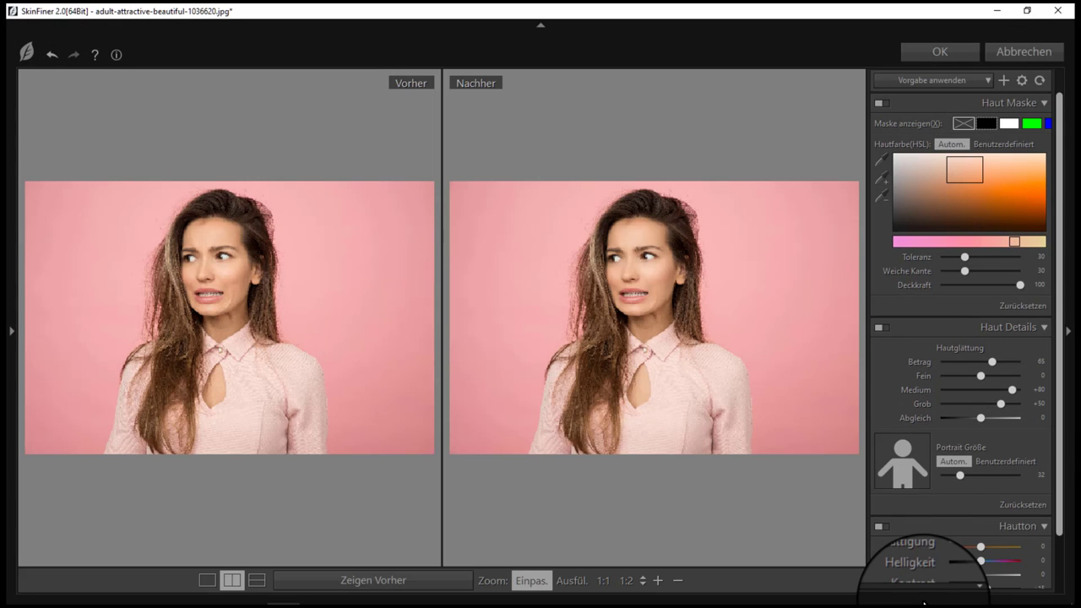
Toggle single/split views and preview the skin mask on black, white, green, blue, then black.
left_click(210, 583)
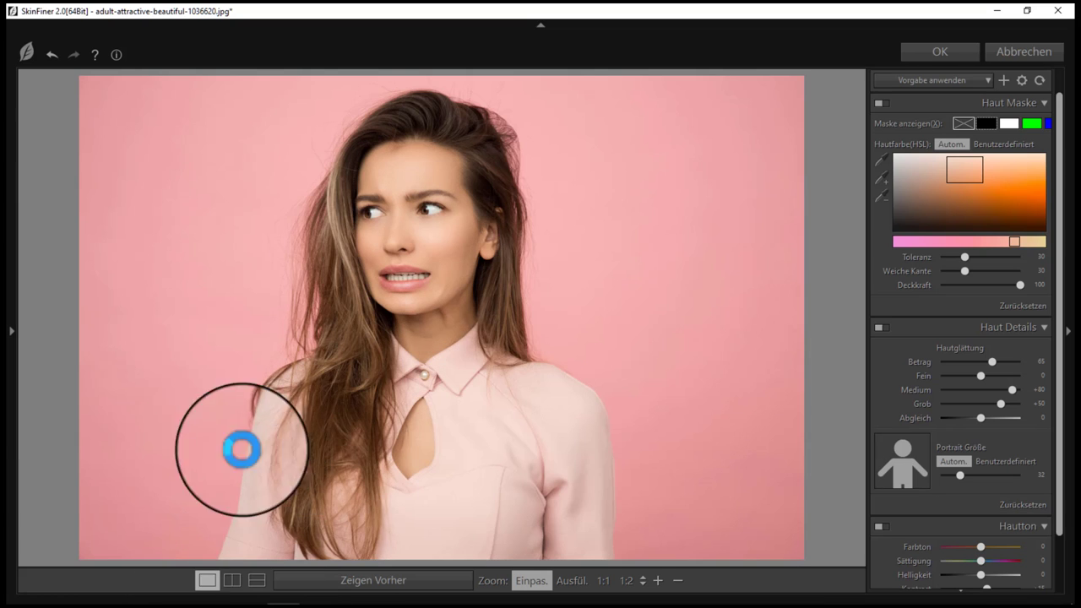
left_click(239, 574)
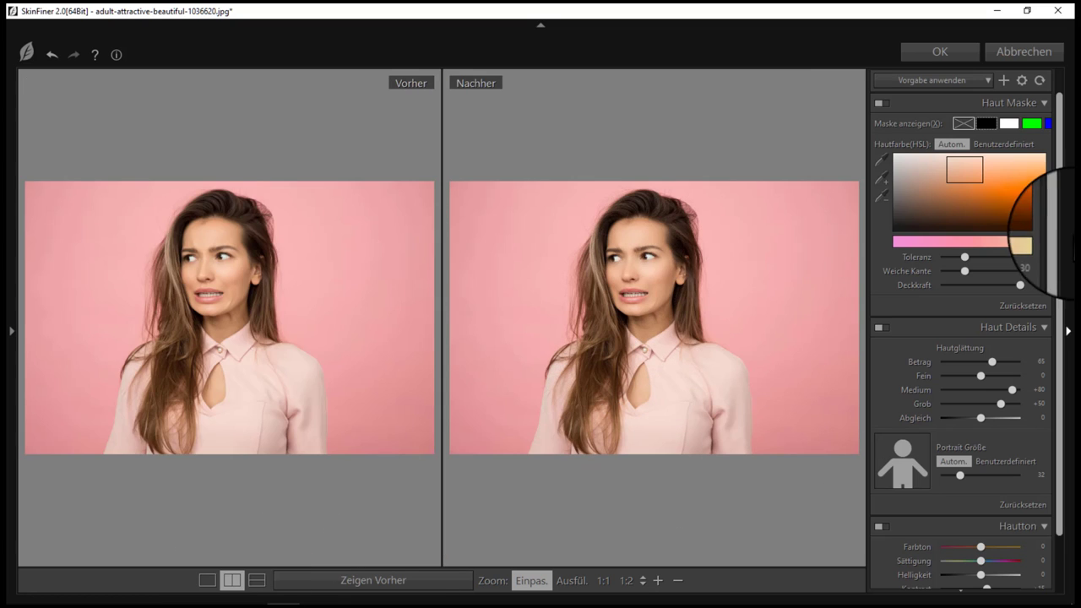
left_click(987, 124)
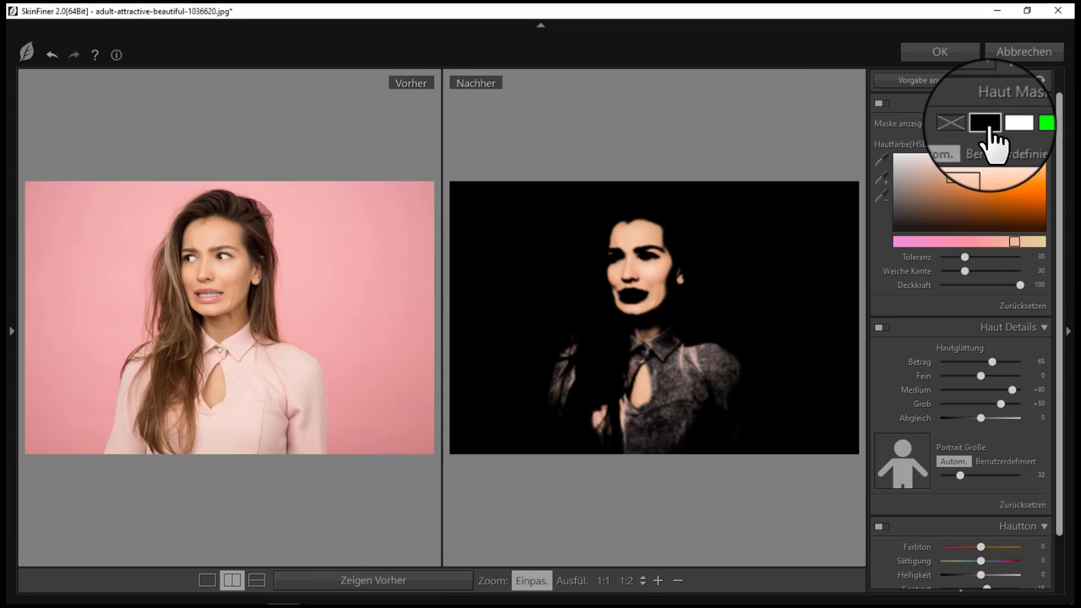
left_click(1014, 124)
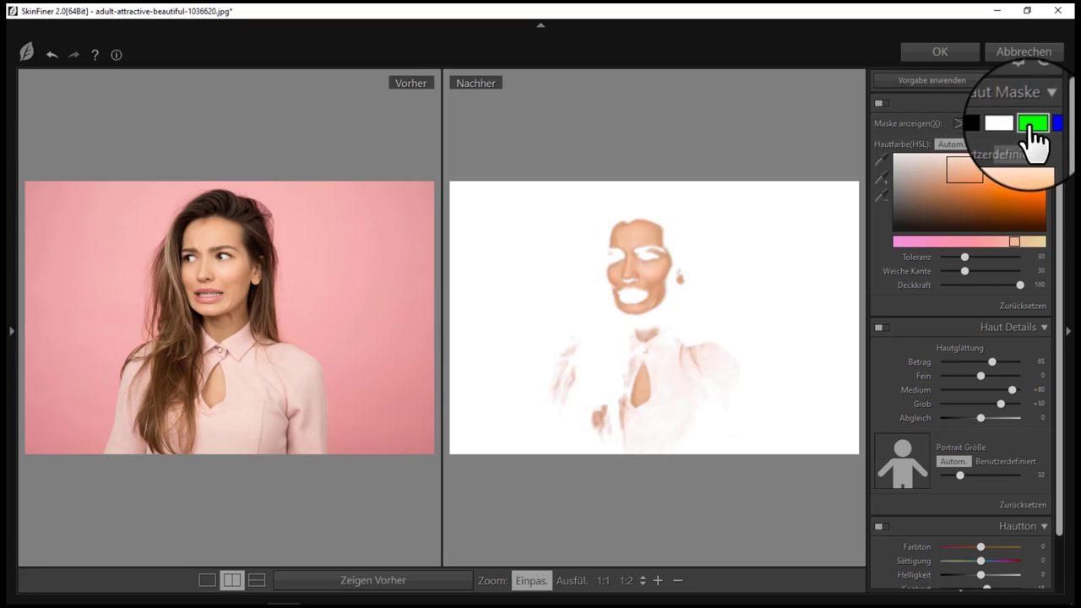
left_click(1032, 124)
left_click(1048, 124)
left_click(987, 124)
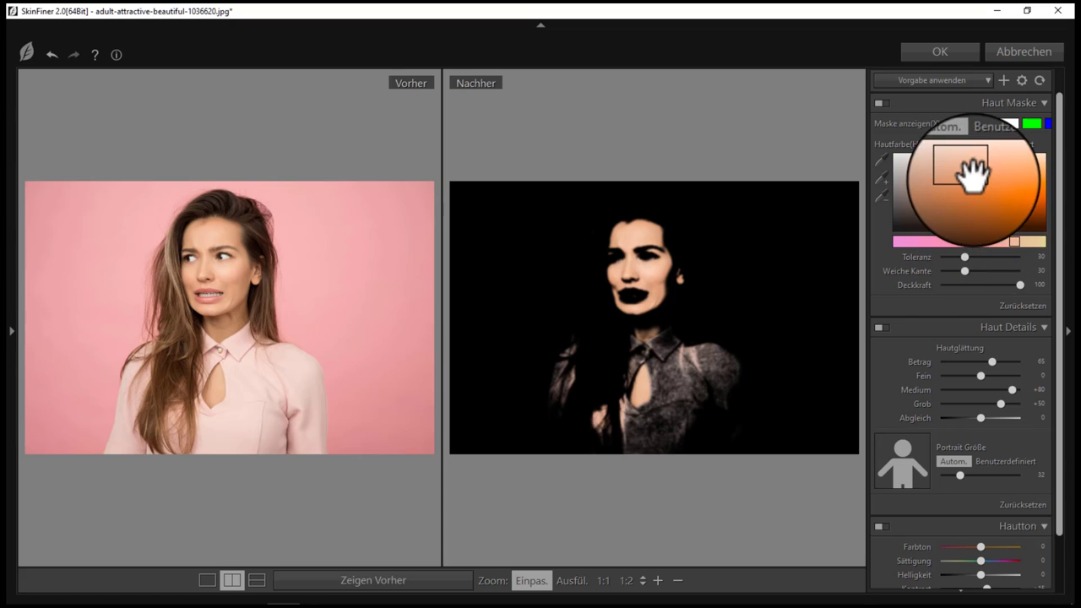
Reposition the skin-colour sample and hue range, and lower the smoothing amount to 46.
left_click_drag(987, 189, 1014, 203)
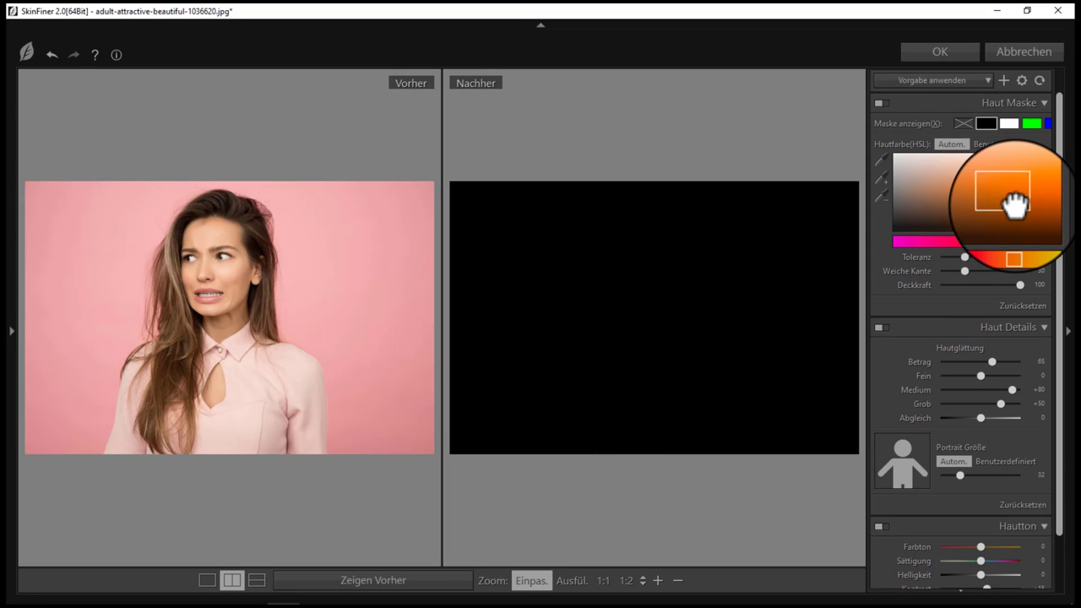
mouse_move(1015, 202)
left_mouse_down()
mouse_move(1019, 179)
mouse_move(1001, 175)
left_mouse_up()
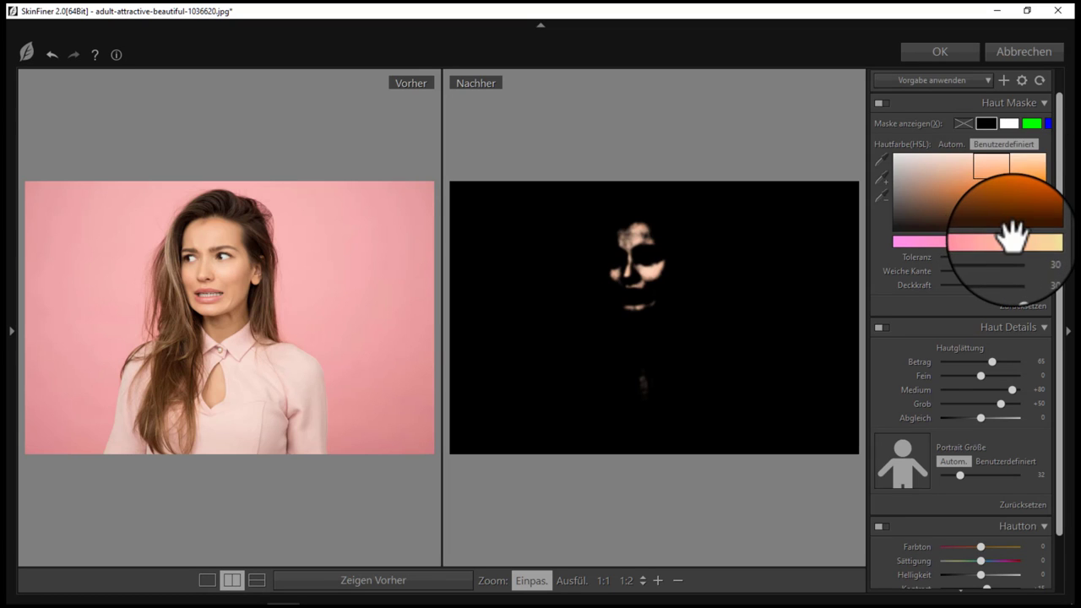
left_click_drag(1013, 238, 932, 241)
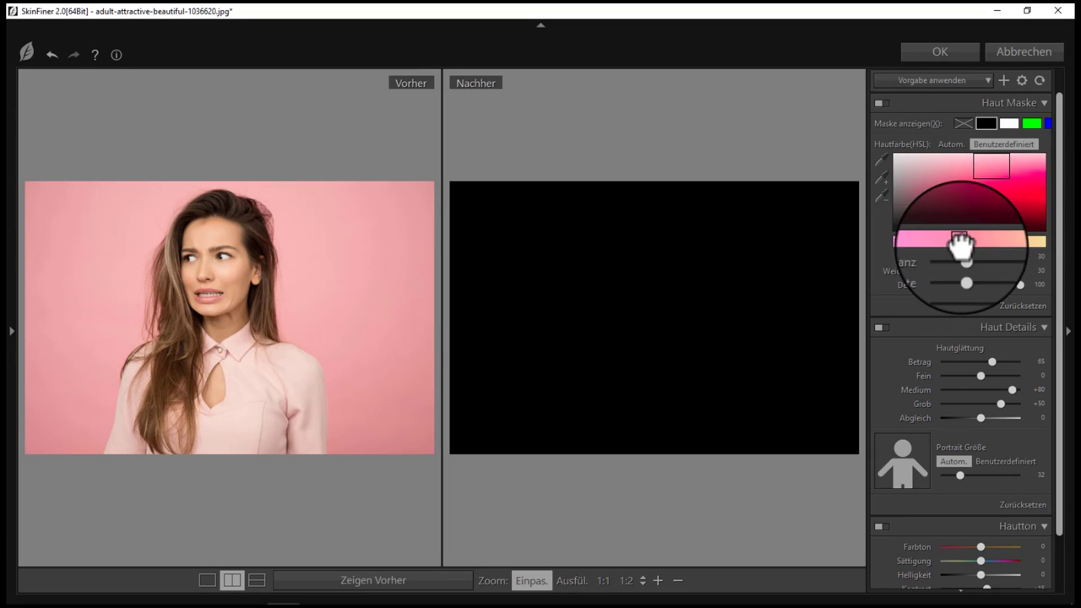
mouse_move(932, 240)
left_mouse_down()
mouse_move(1018, 242)
mouse_move(986, 271)
mouse_move(1001, 285)
left_mouse_up()
mouse_move(989, 362)
left_mouse_down()
mouse_move(978, 362)
mouse_move(1000, 390)
left_mouse_up()
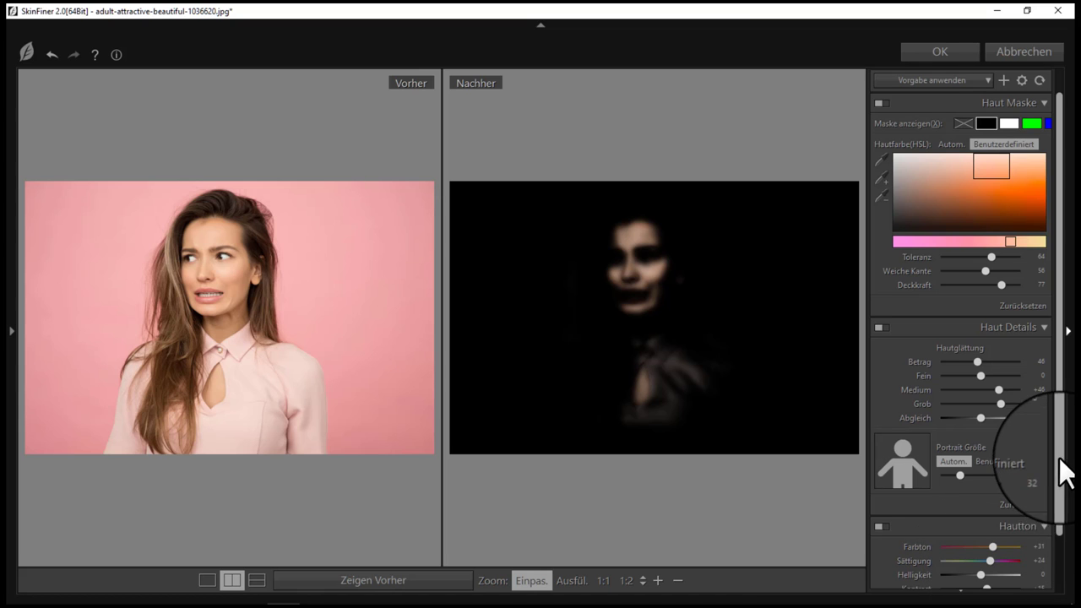
Turn off the mask preview, set portrait size to Autom., and raise skin brightness to +59.
scroll(1062, 473, "down", 2)
scroll(1062, 473, "down", 1)
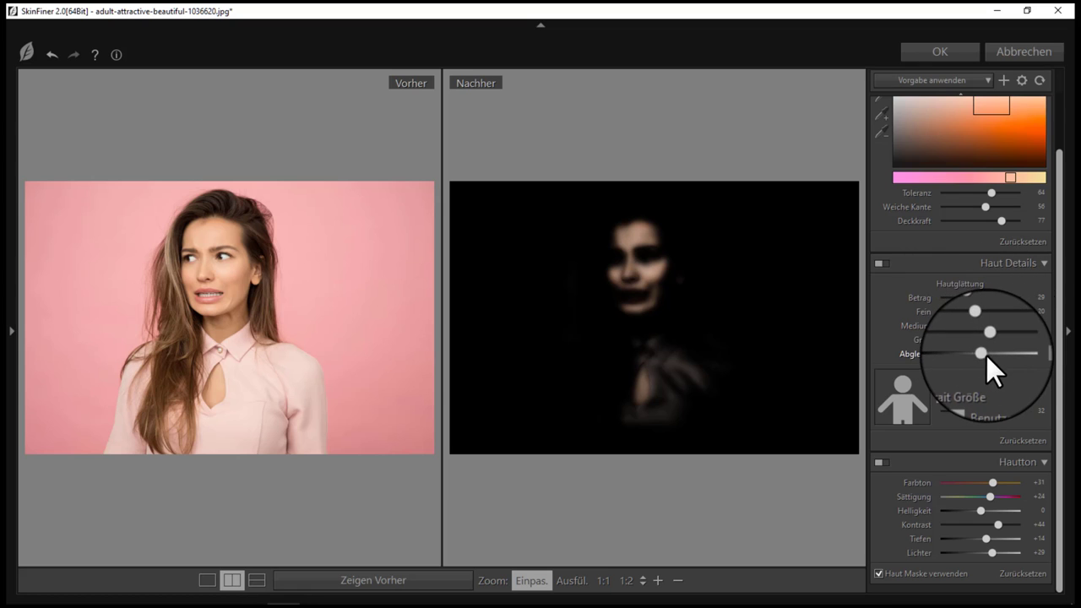
left_click_drag(1062, 326, 1060, 257)
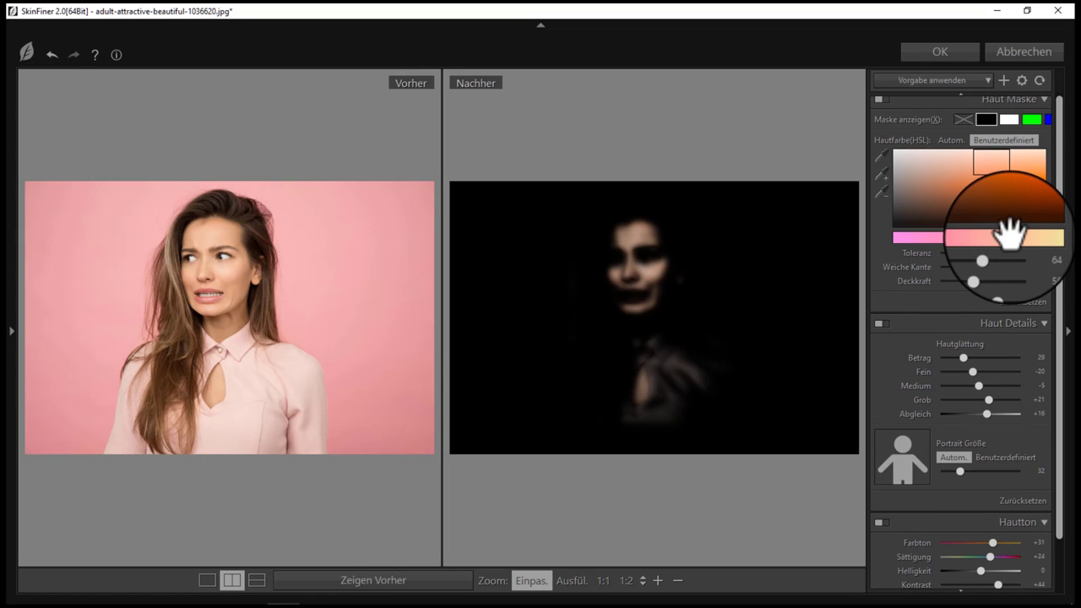
left_click(964, 120)
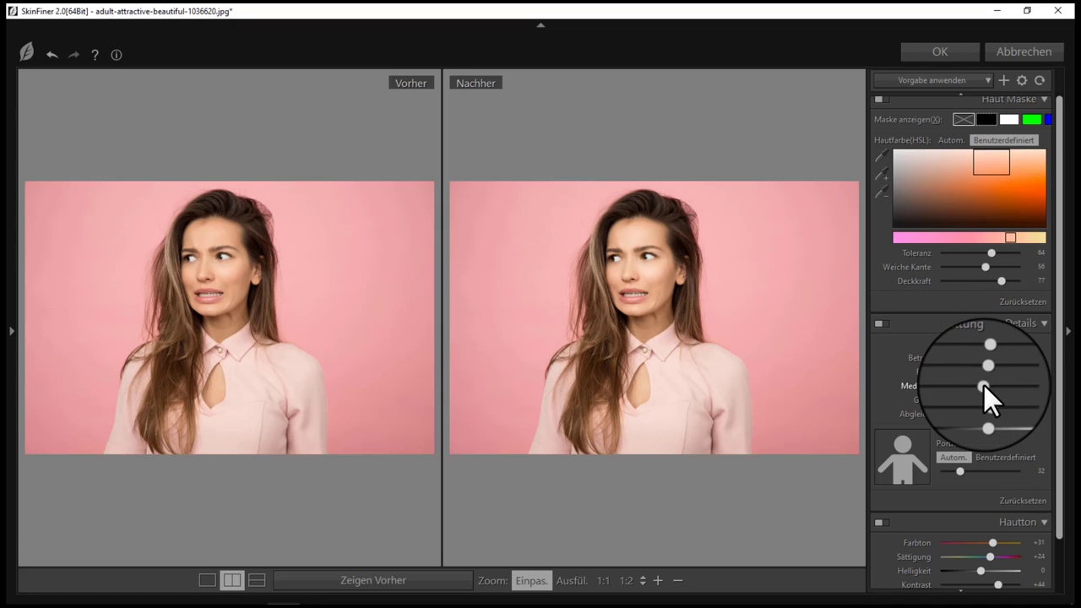
left_click(961, 464)
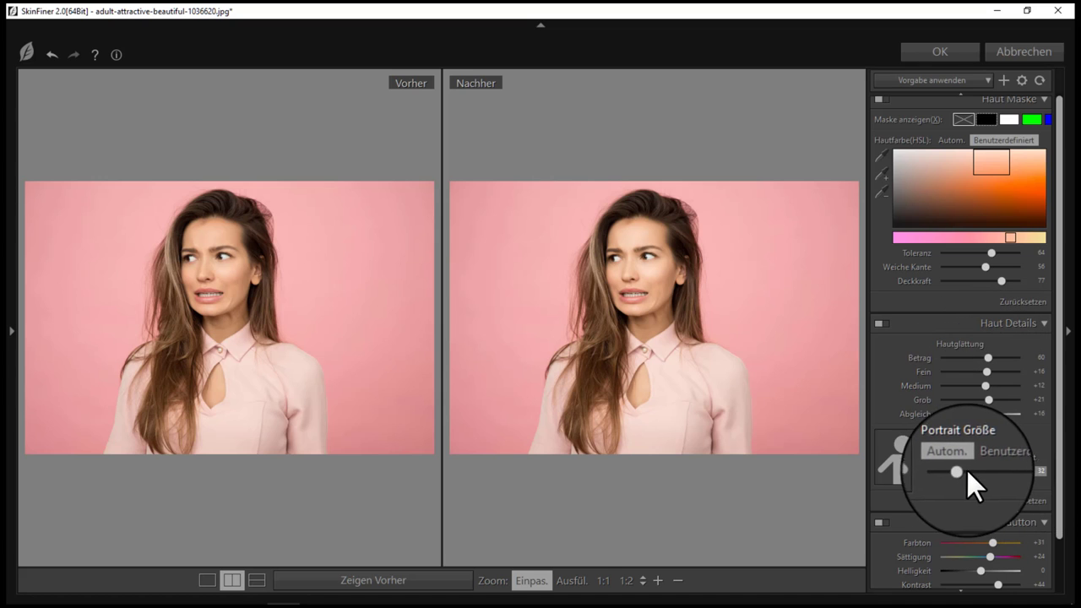
scroll(1062, 473, "down", 1)
scroll(1062, 488, "down", 2)
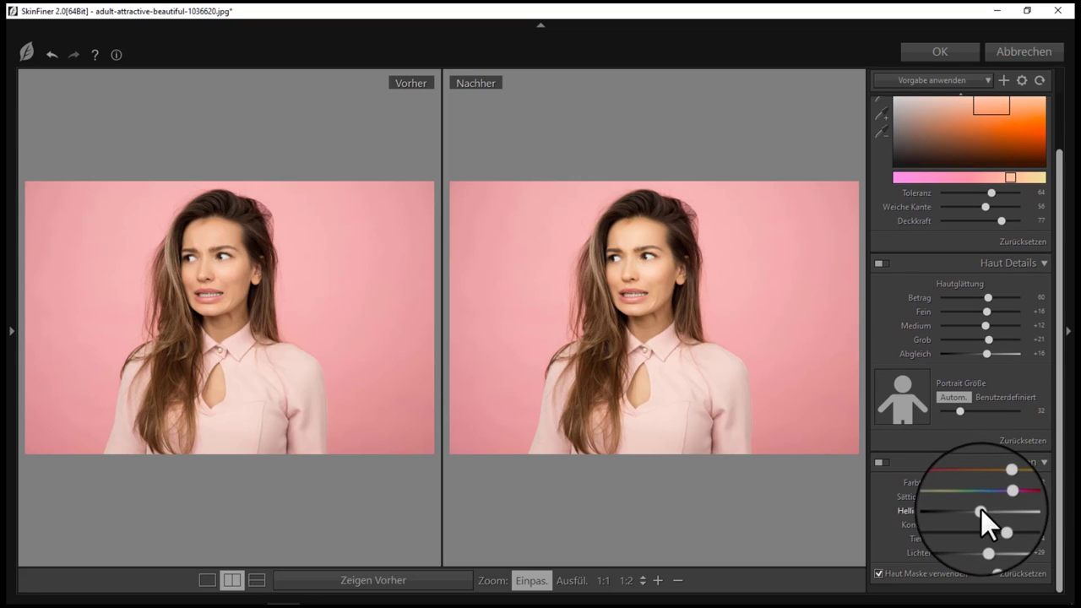
left_click_drag(981, 510, 1005, 510)
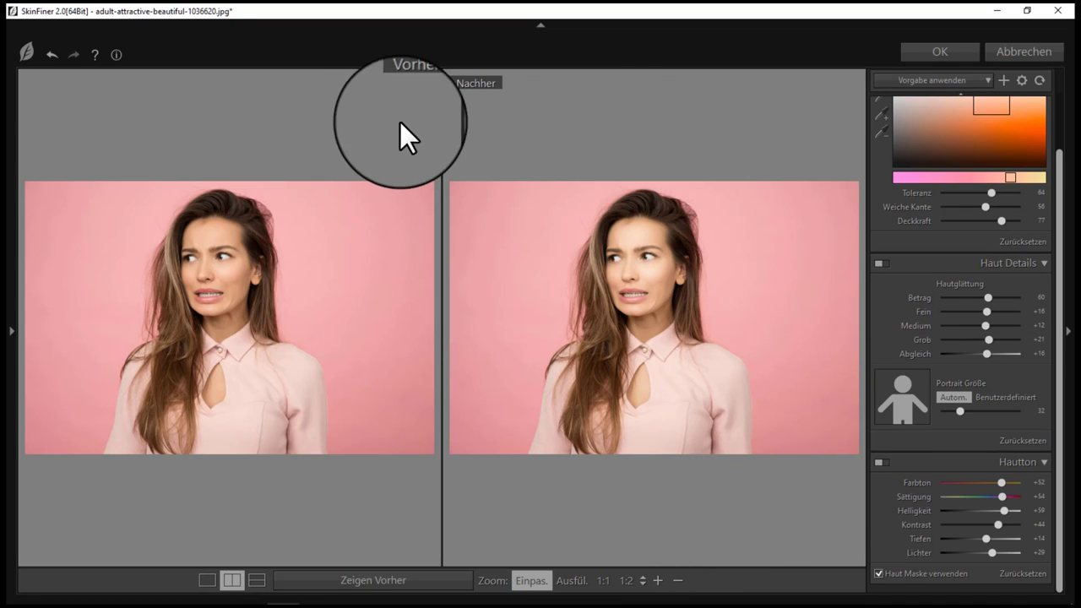
Collapse and restore the top bar, then view and dismiss the version information.
left_click(542, 26)
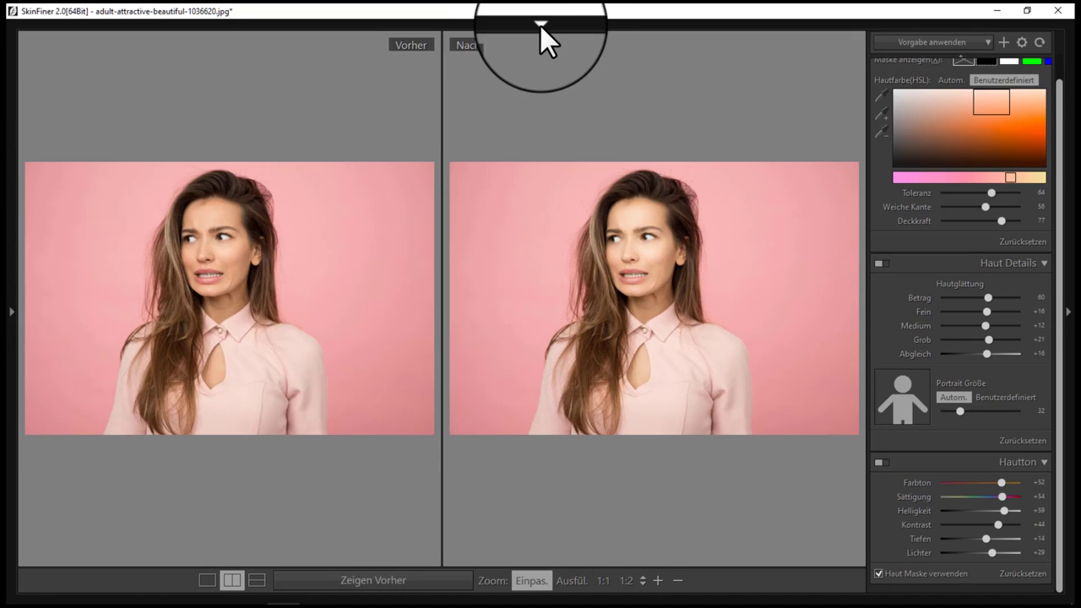
left_click(541, 25)
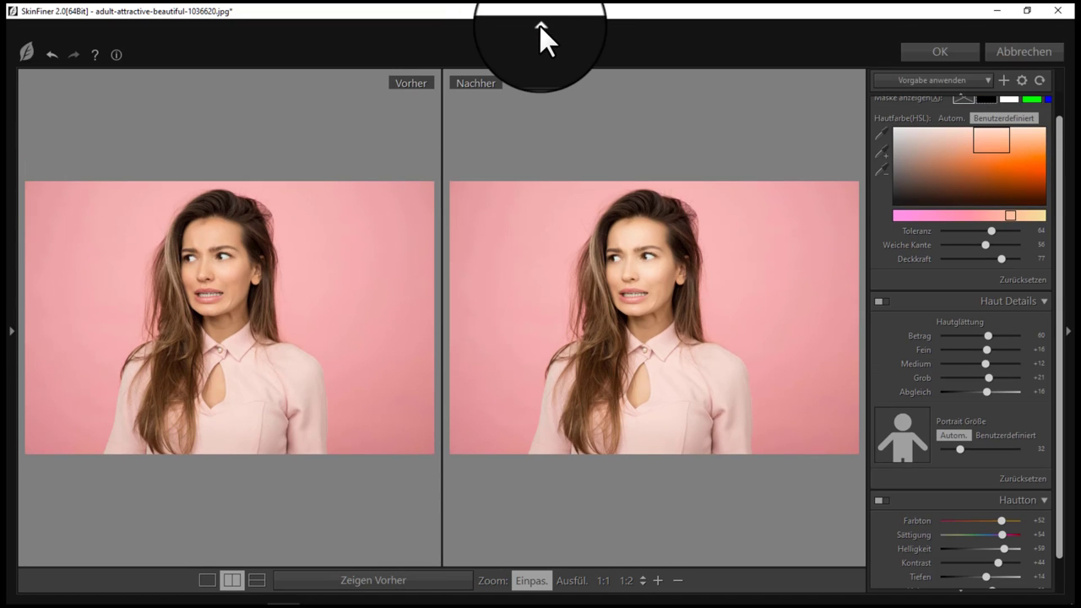
left_click(117, 58)
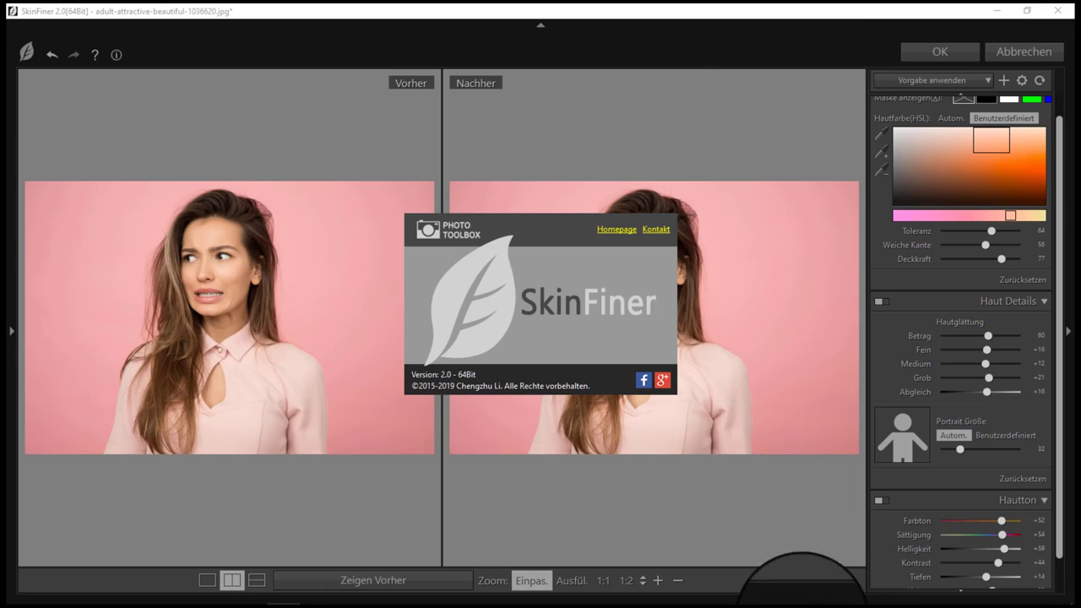
left_click(466, 244)
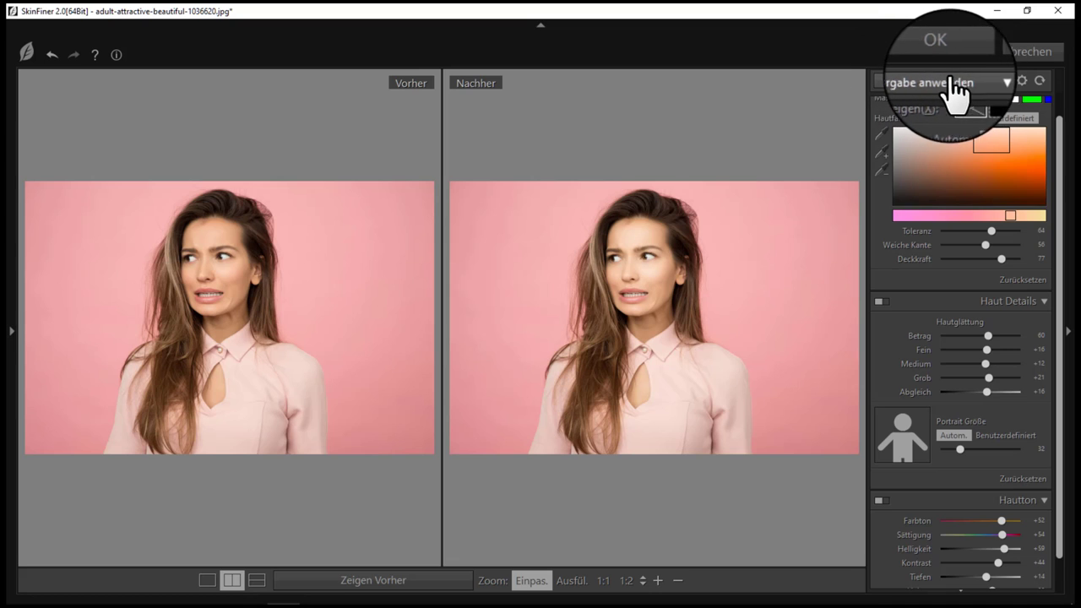
Apply the Skin Tone-Contrast preset, then open and close Vorgaben verwalten.
left_click(988, 82)
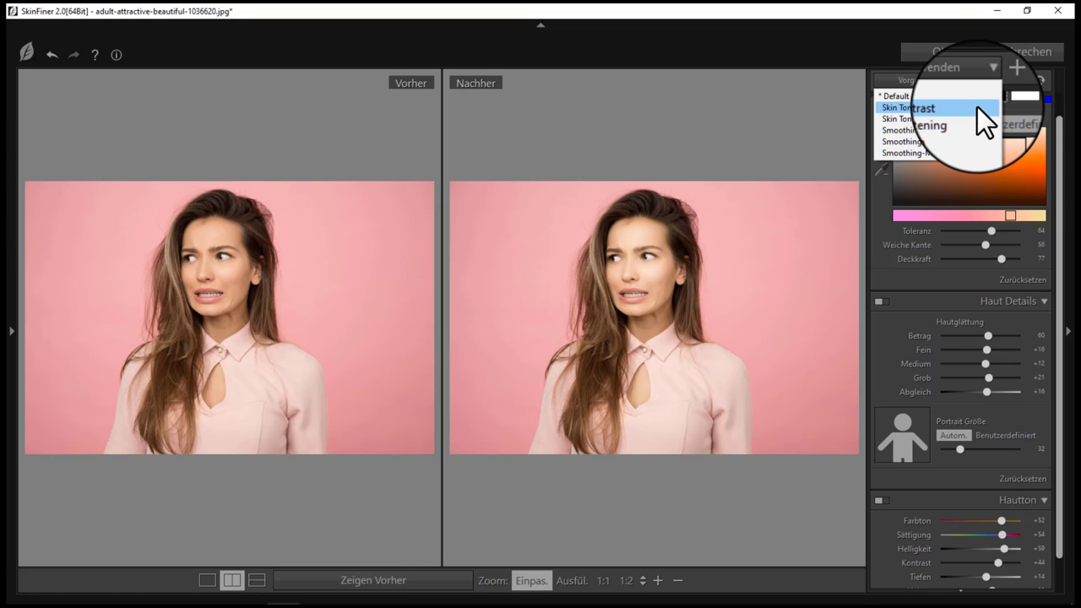
left_click(978, 107)
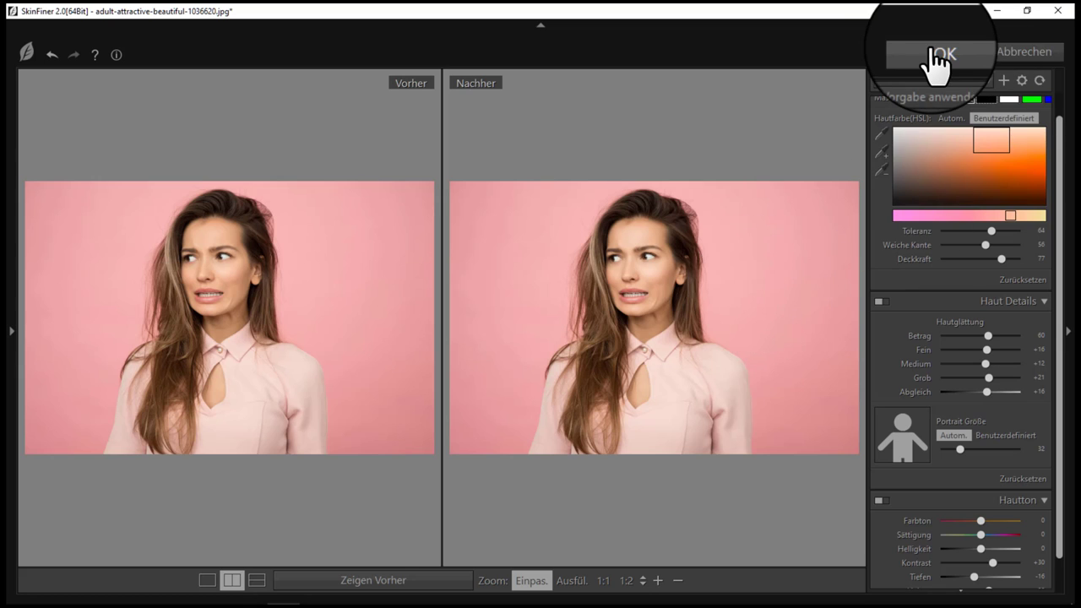
left_click(1022, 80)
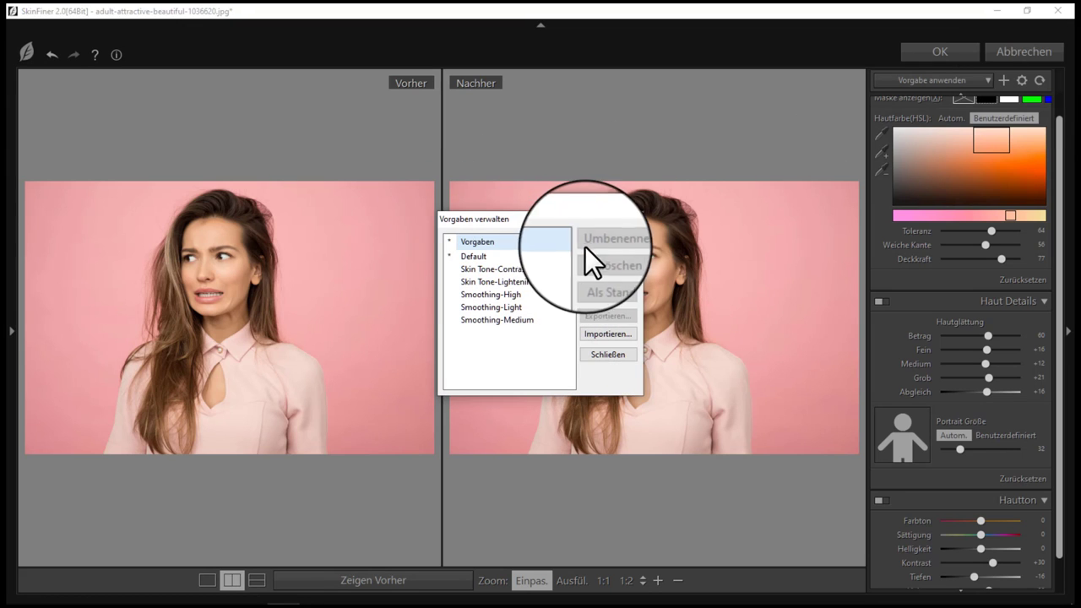
left_click(636, 220)
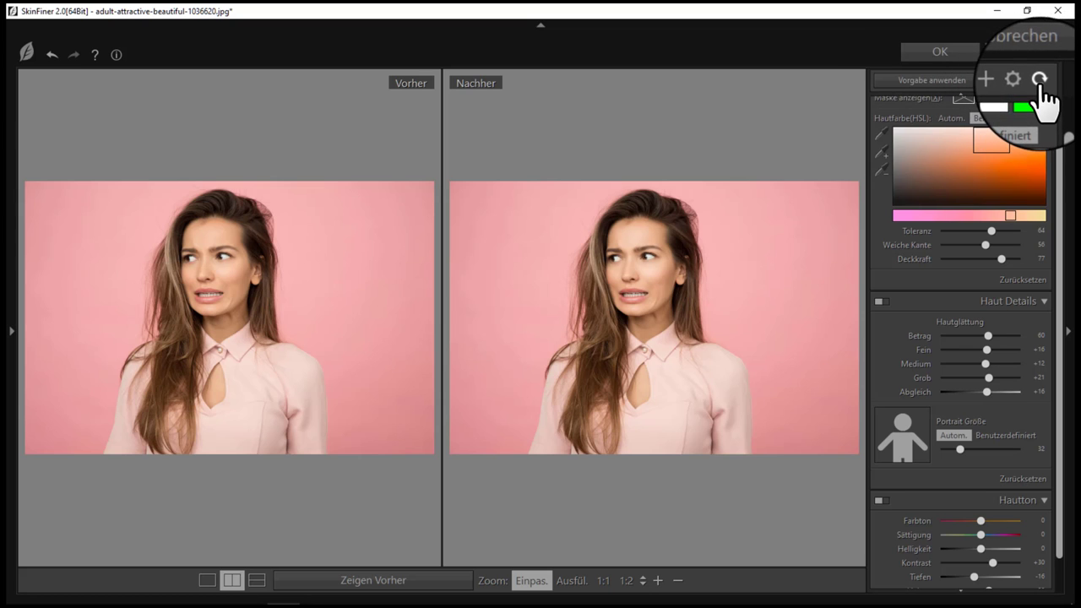
Apply the SkinFiner retouch to the portrait with OK and return to Photoshop.
left_click(948, 55)
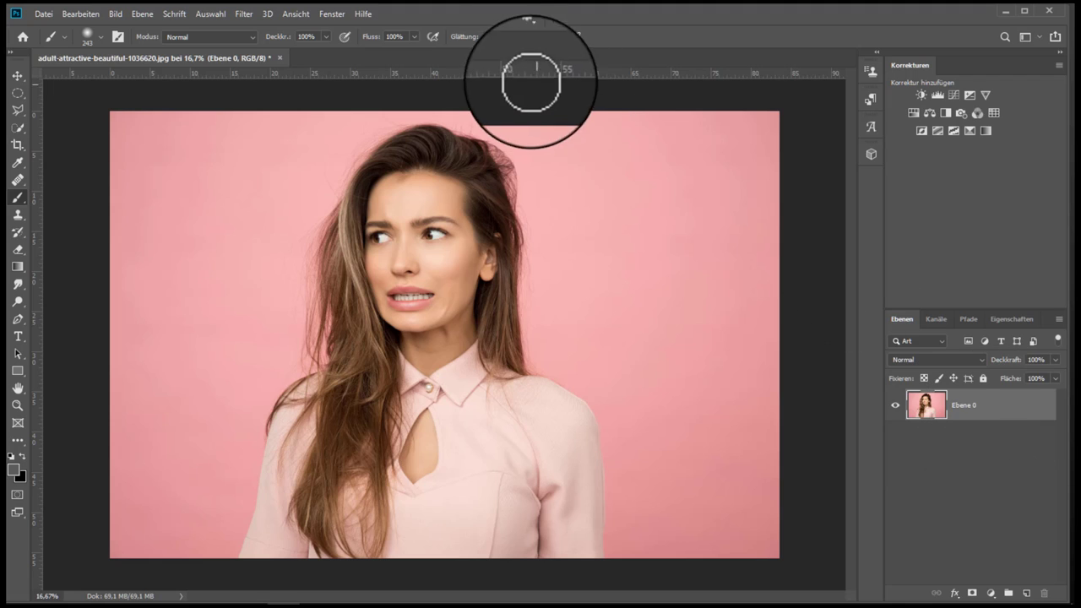
Open Photoshop's Filter menu, showing SkinFiner as the last-used filter.
left_click(243, 12)
mouse_move(270, 338)
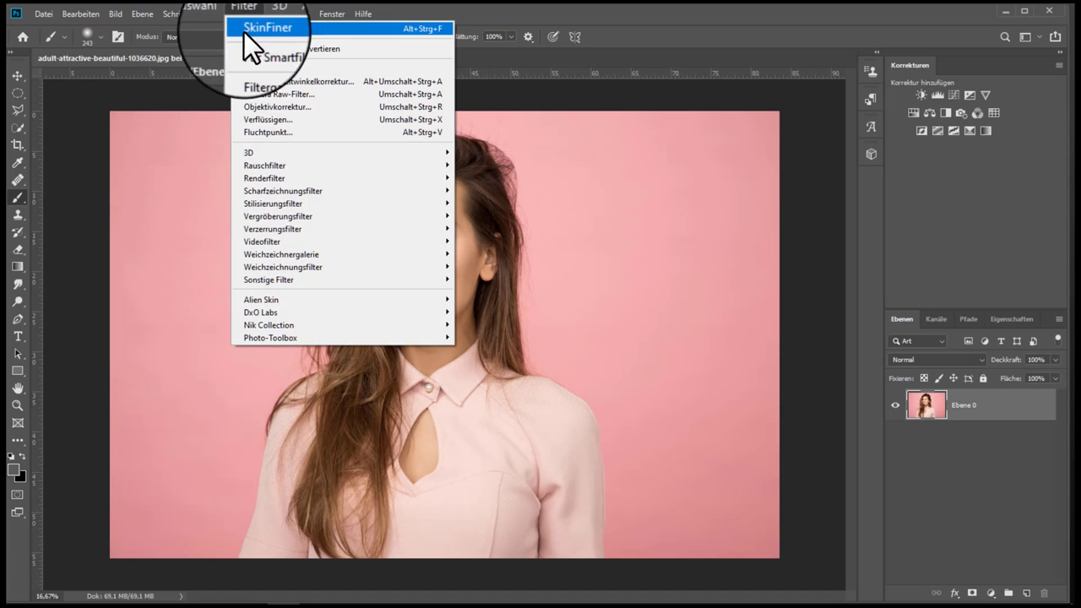